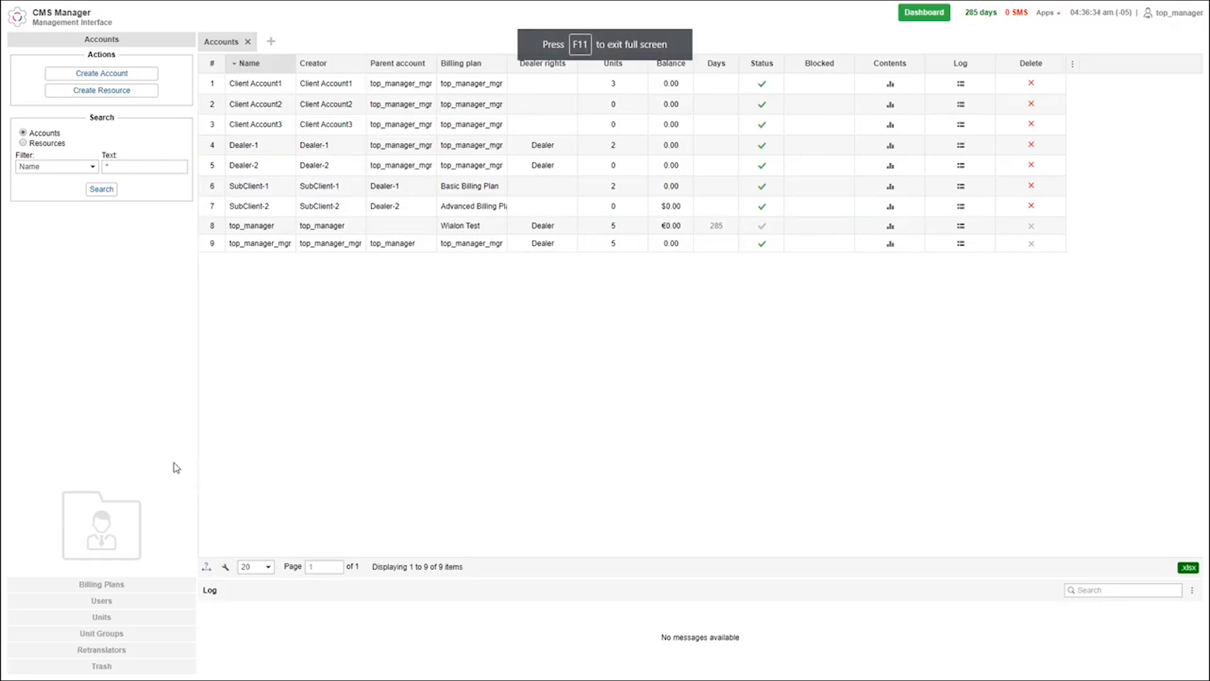
# - Create a new unit named "Basic Device" with the default-source device type Queclink GV500
pyautogui.click(129, 618)
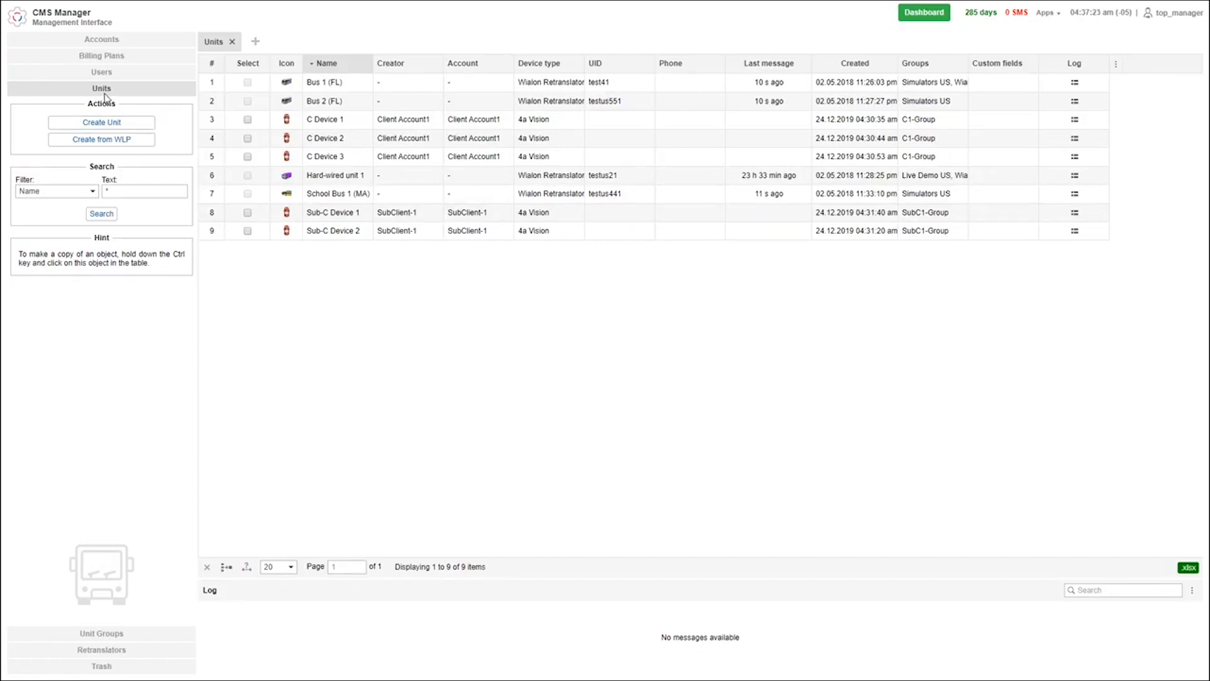
pyautogui.click(112, 126)
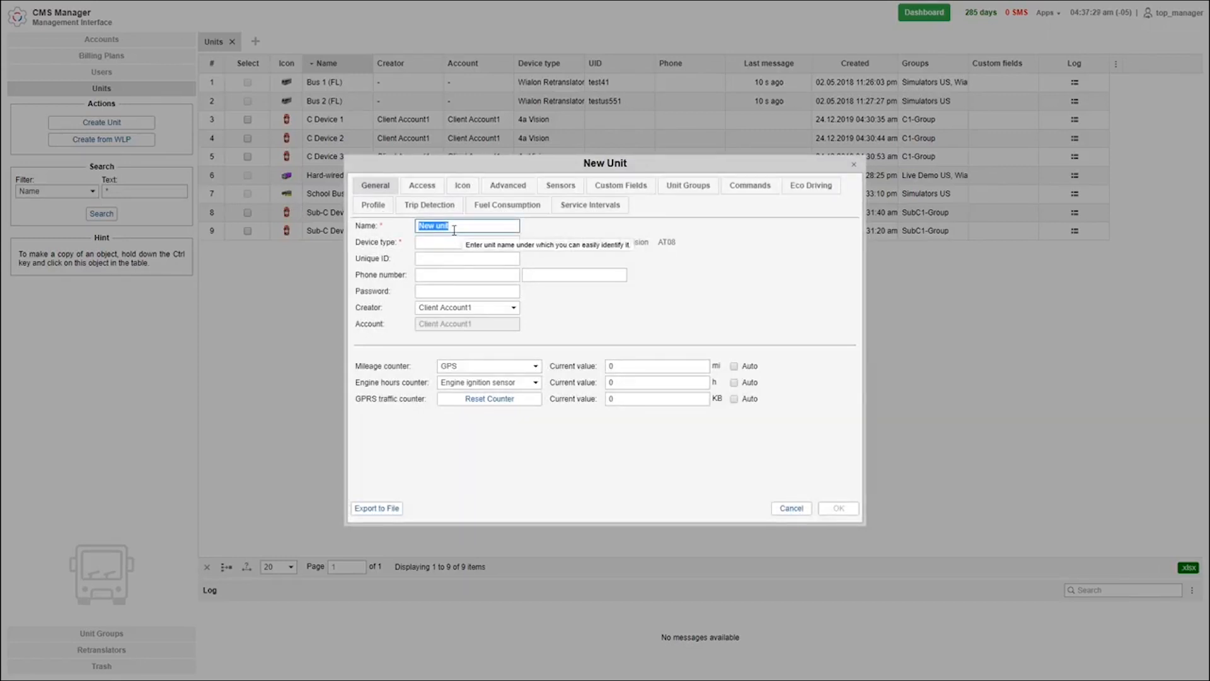
pyautogui.write('Basic Dv')
pyautogui.write('vice')
pyautogui.click(458, 243)
pyautogui.write('gv500')
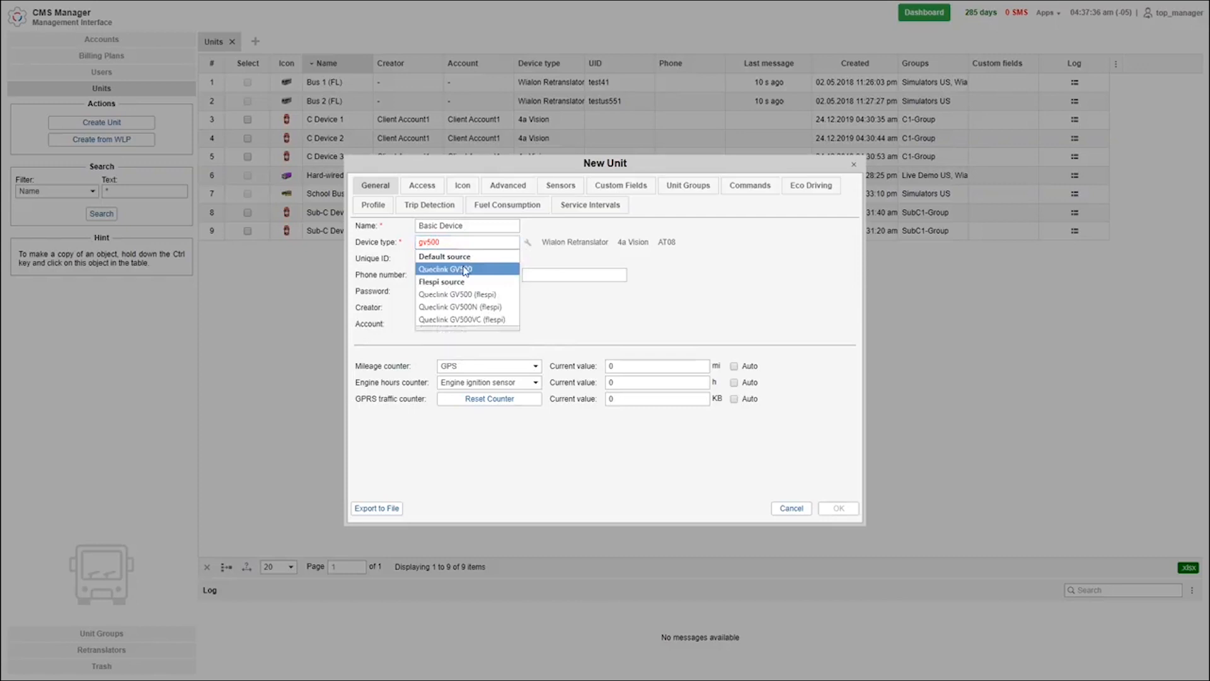
pyautogui.click(466, 269)
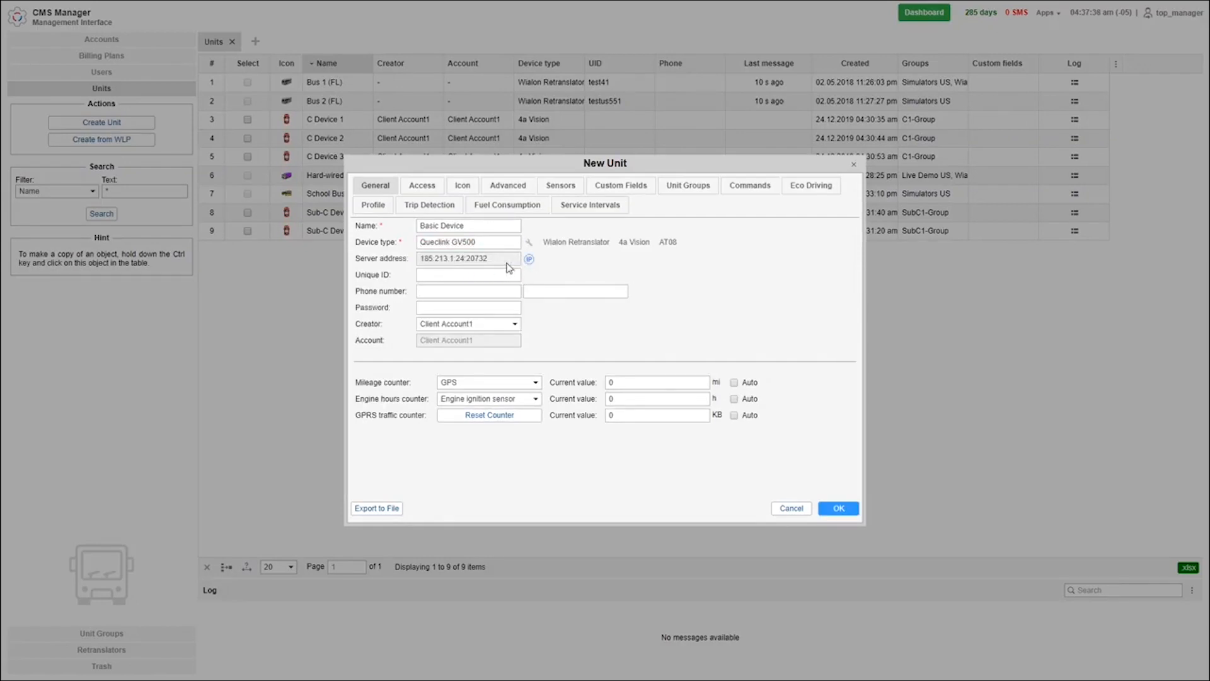
# - Set the mileage counter to GPS and the engine hours counter to Engine ignition sensor, with automatic counting enabled for both
pyautogui.moveTo(529, 259)
pyautogui.click(537, 383)
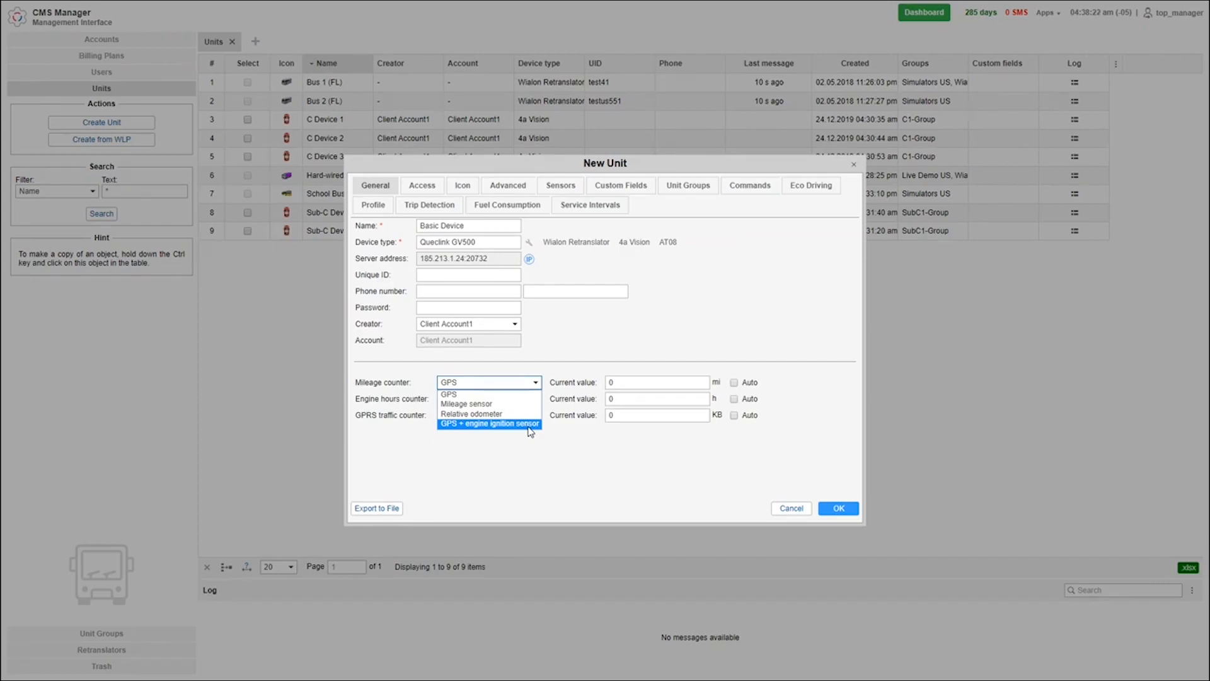
pyautogui.click(533, 394)
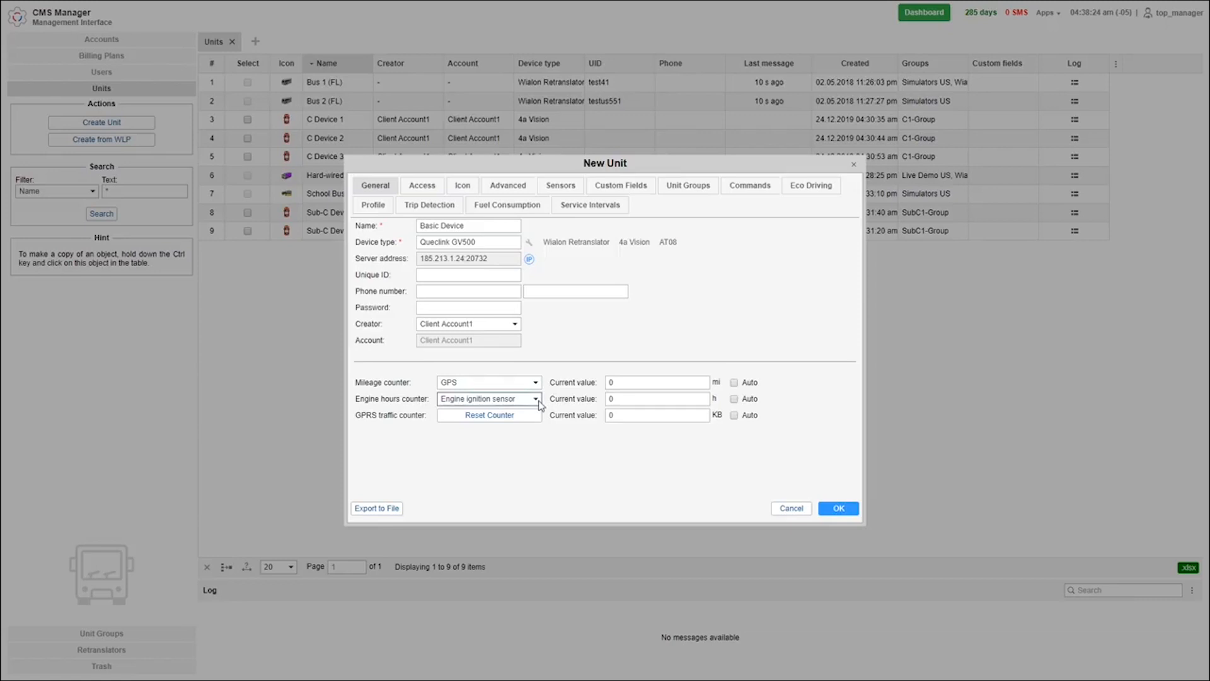
pyautogui.click(537, 399)
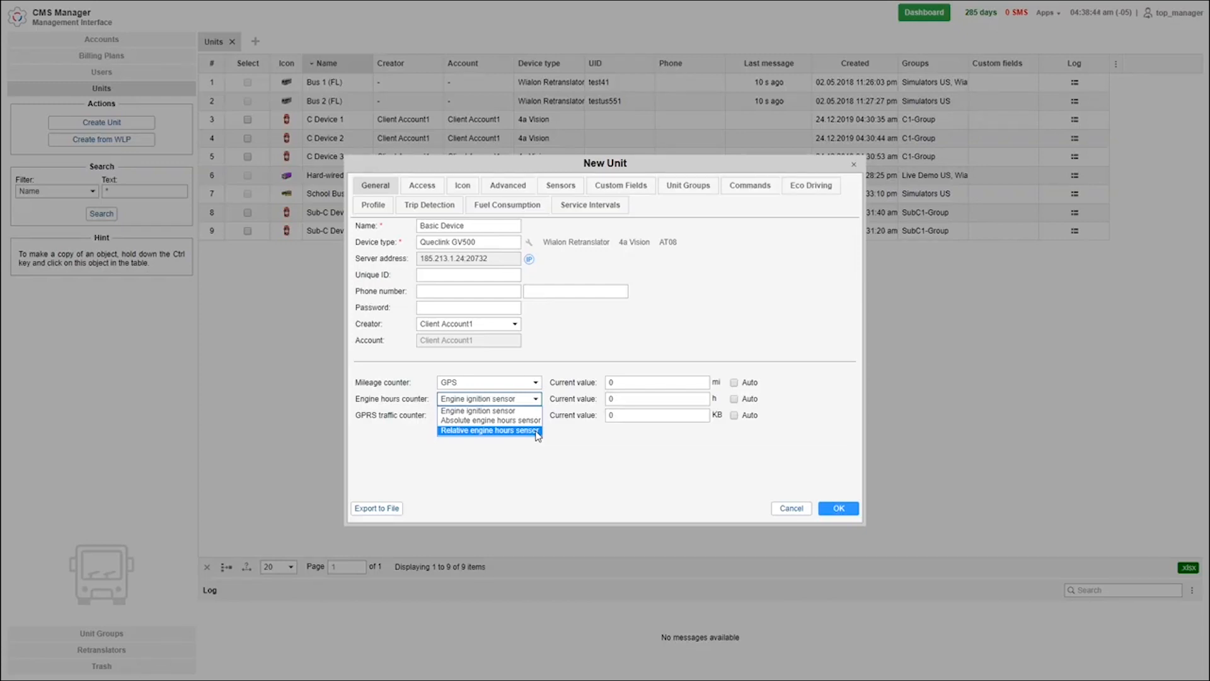
pyautogui.click(586, 426)
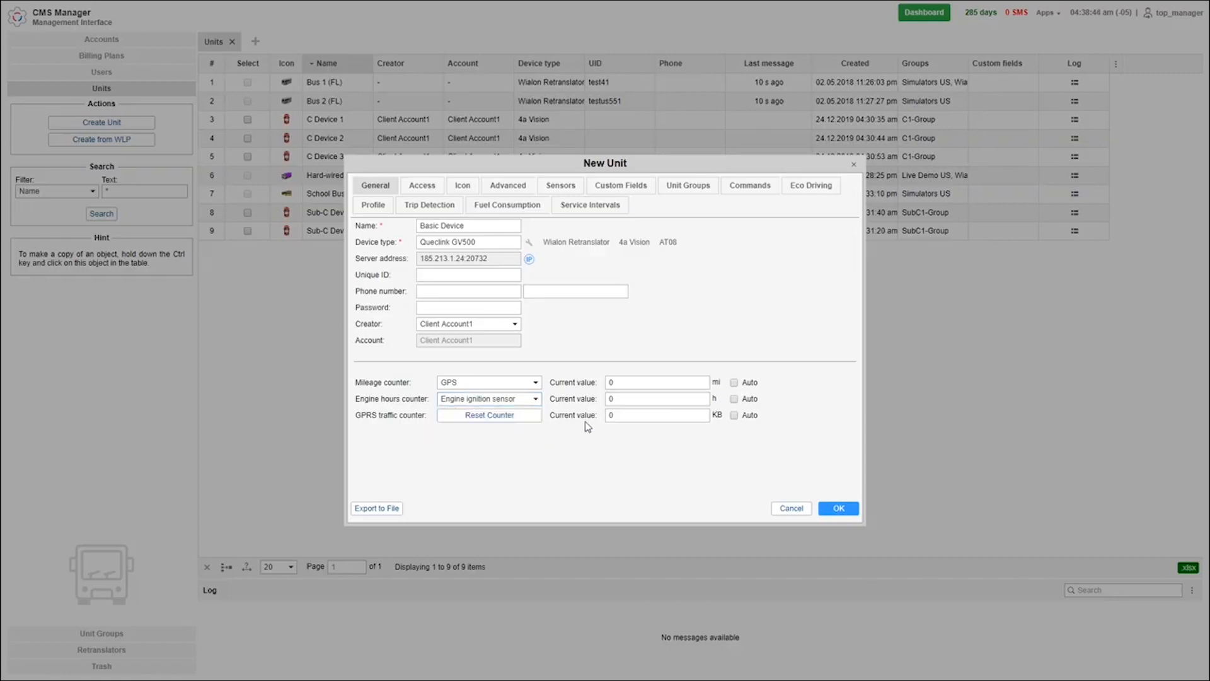
pyautogui.click(734, 383)
pyautogui.click(734, 399)
# - Choose the purple truck from the icon library as the new unit's icon
pyautogui.click(422, 186)
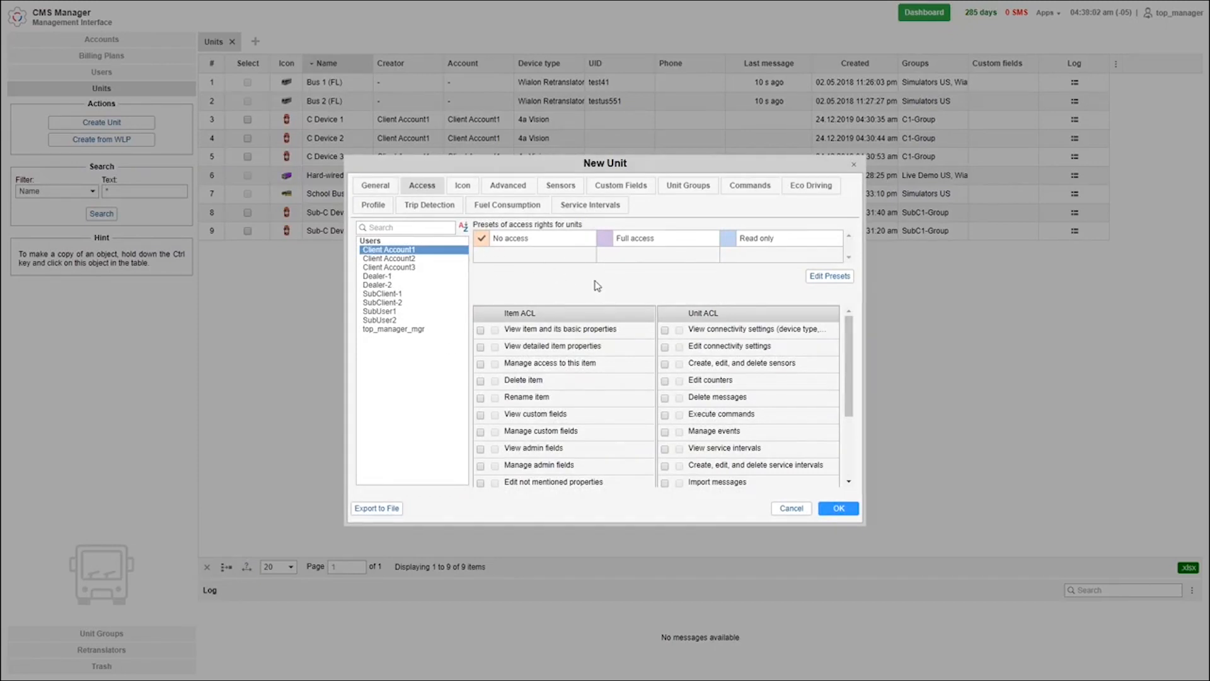
pyautogui.click(462, 187)
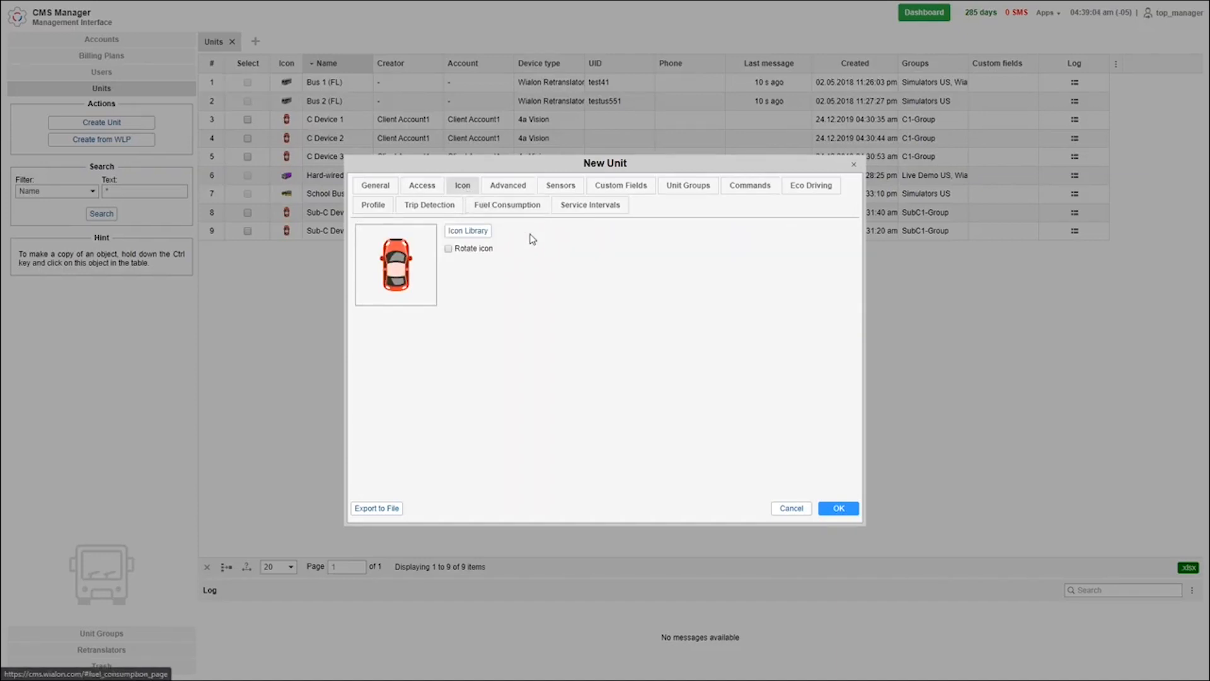
pyautogui.click(484, 232)
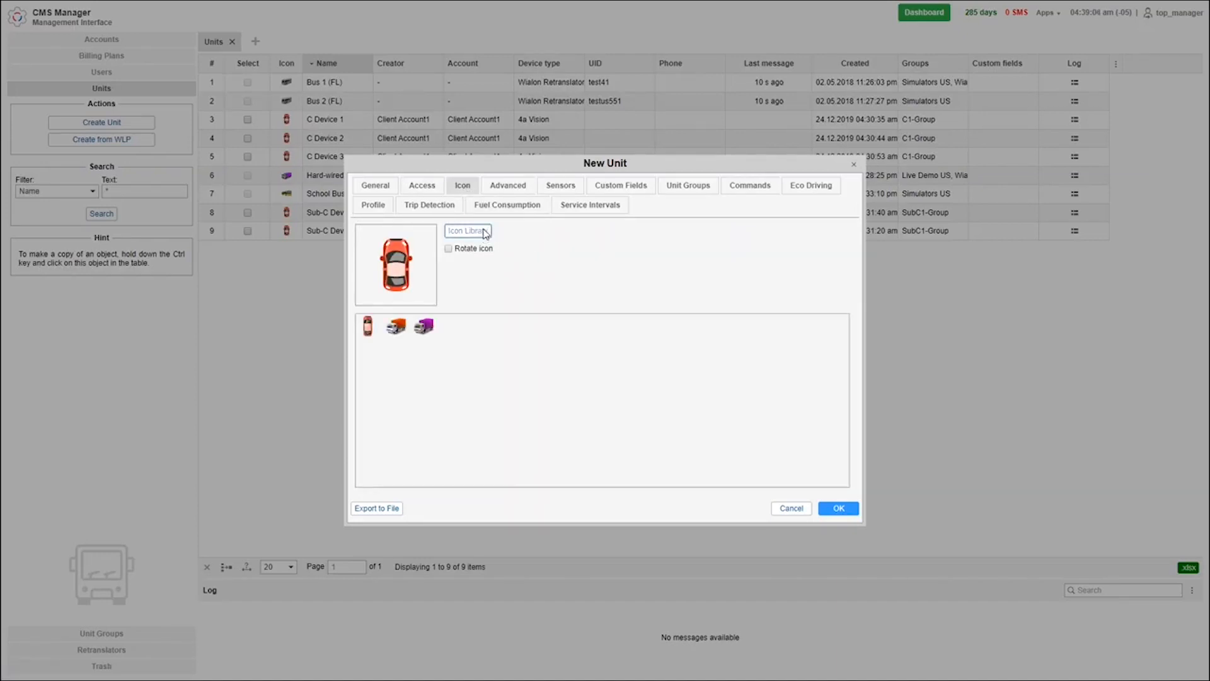
pyautogui.click(426, 326)
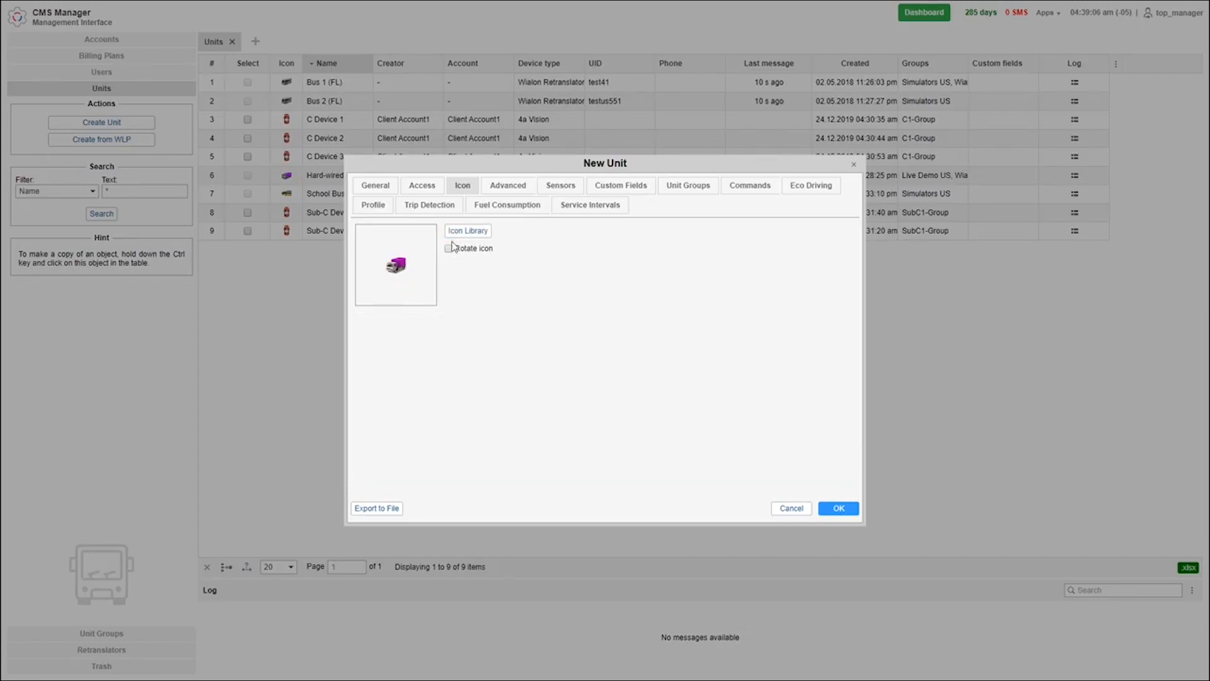
# - Set the unit's speeding detection to Use fixed limit with a fixed speed limit of 40 mph
pyautogui.click(506, 195)
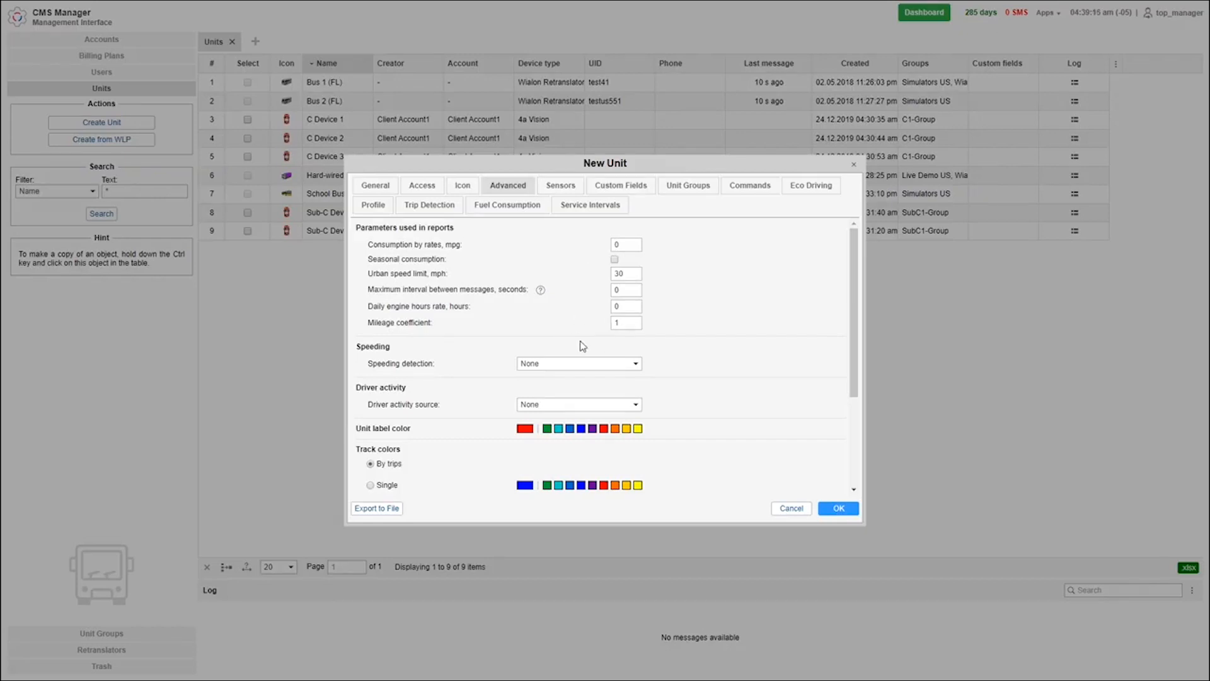
pyautogui.click(641, 366)
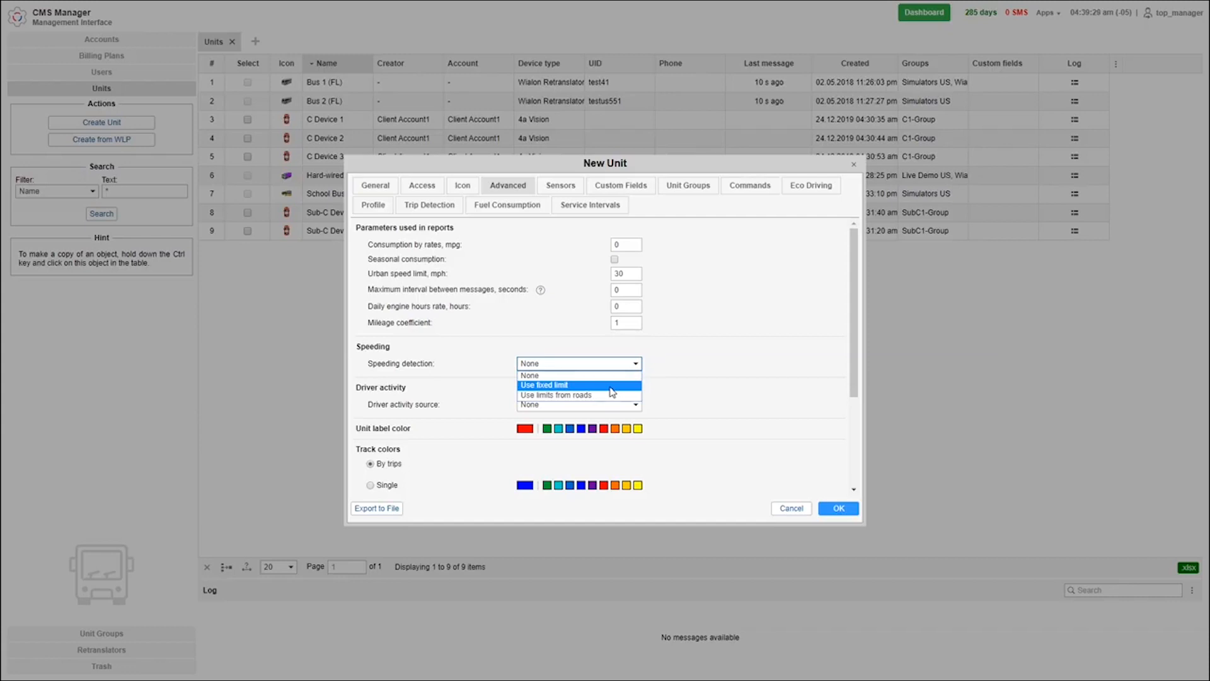
pyautogui.click(611, 387)
pyautogui.click(624, 380)
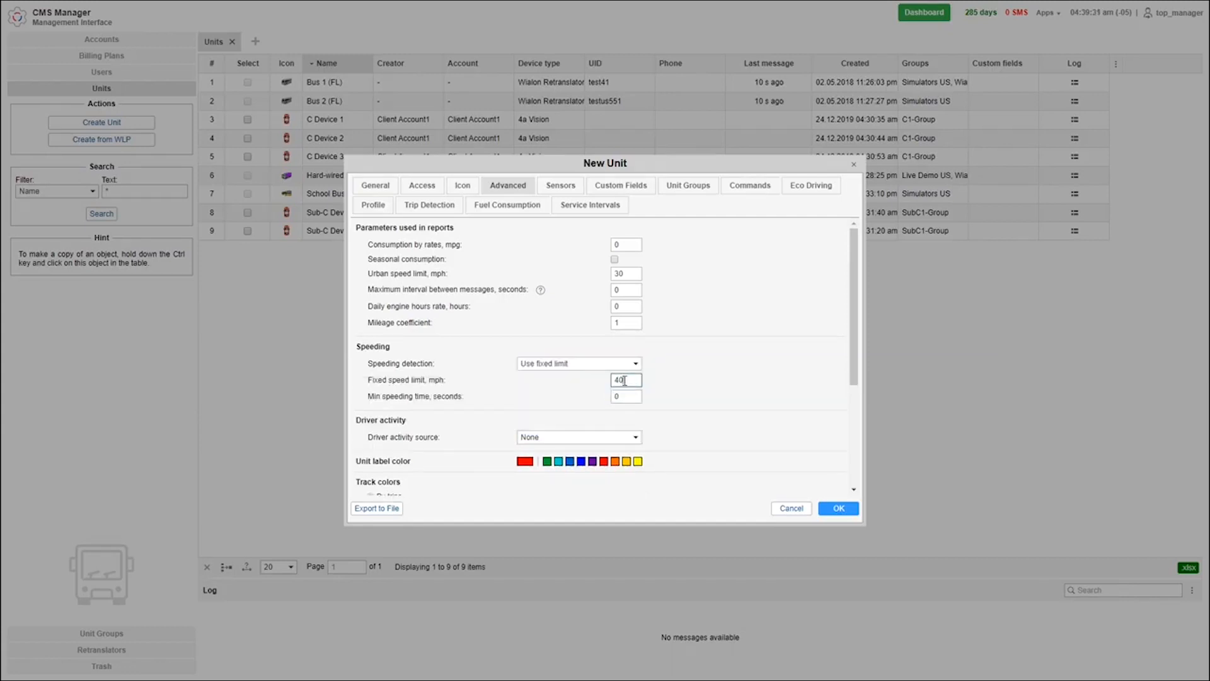
pyautogui.click(625, 396)
# - Switch speeding detection to Use limits from roads with a 5 mph tolerance, and open the unit's sensor settings
pyautogui.click(624, 364)
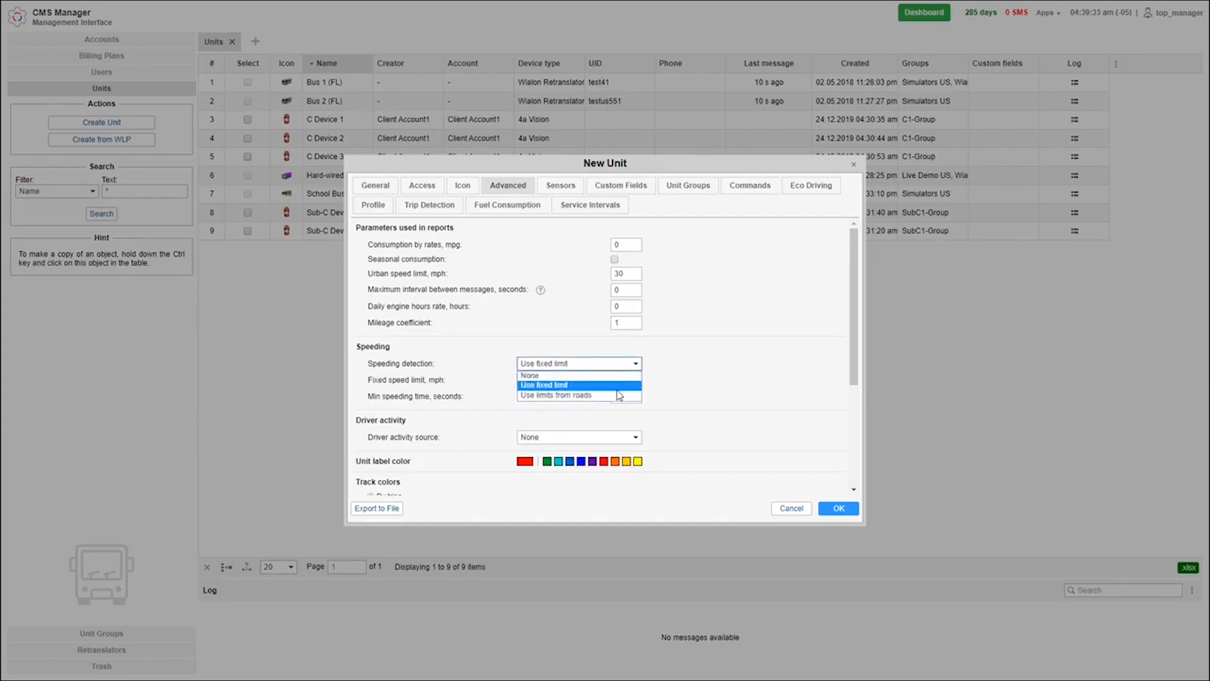
pyautogui.click(617, 391)
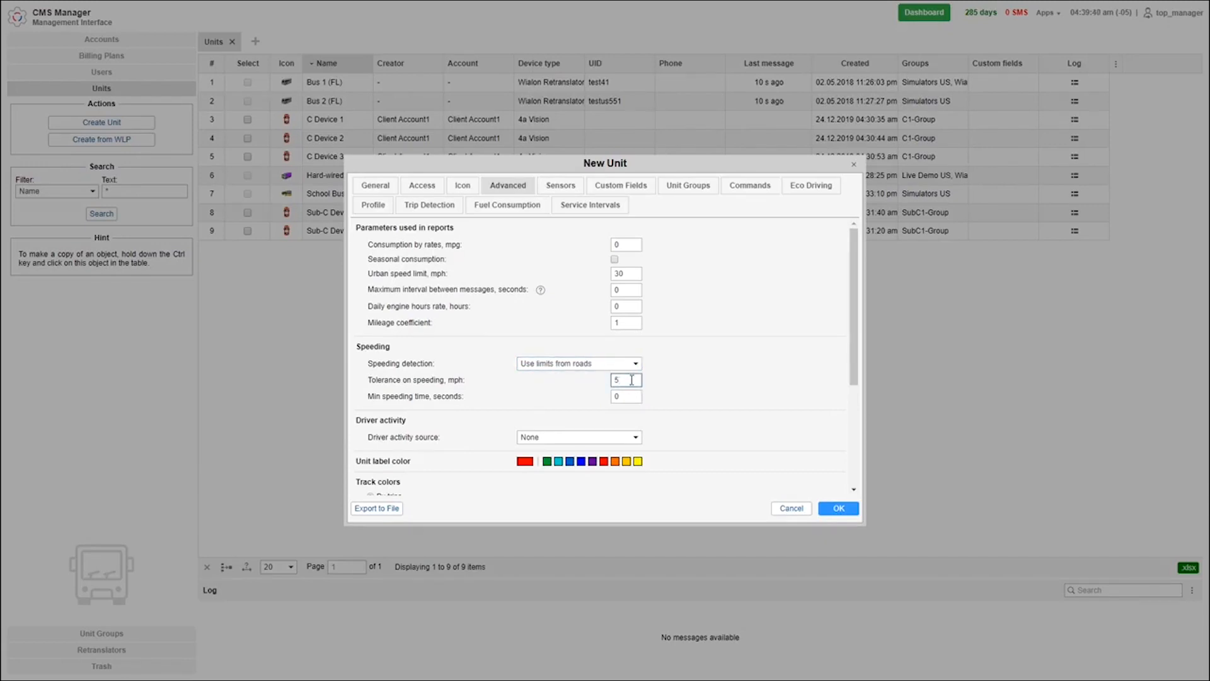
pyautogui.click(631, 396)
pyautogui.click(561, 186)
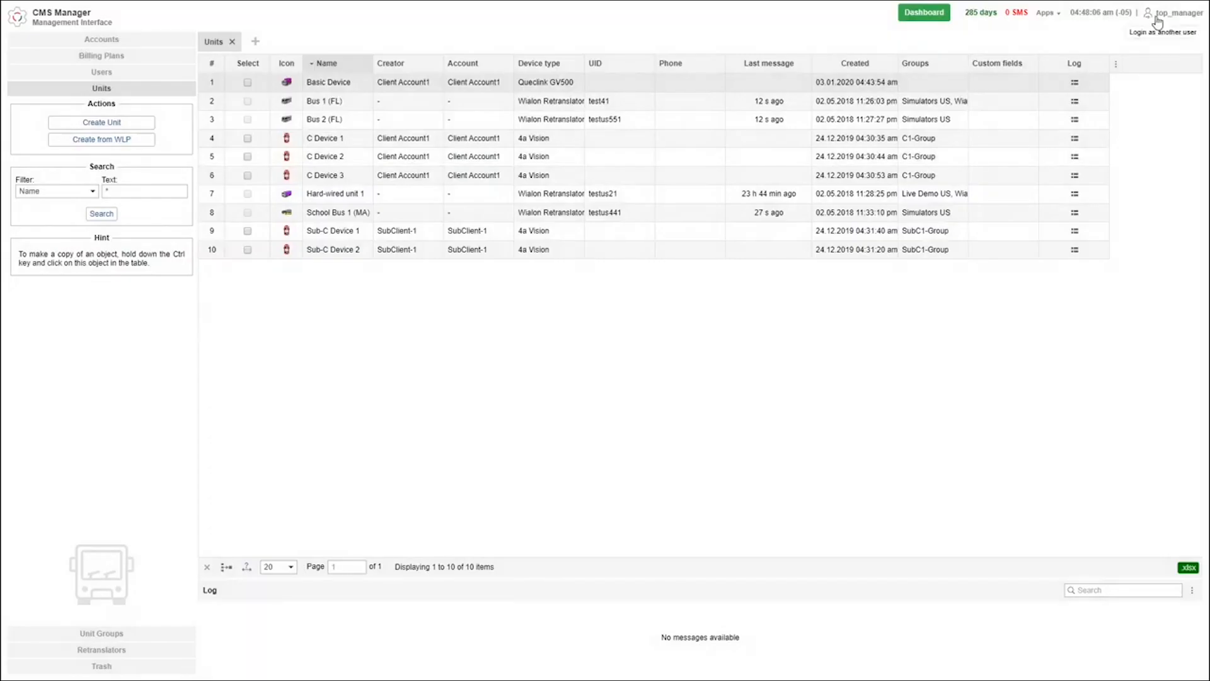
# - Import the sensors from the file GV500 Sensors.wlp into Basic Device using the Merge import type
pyautogui.click(1176, 13)
pyautogui.moveTo(1150, 79)
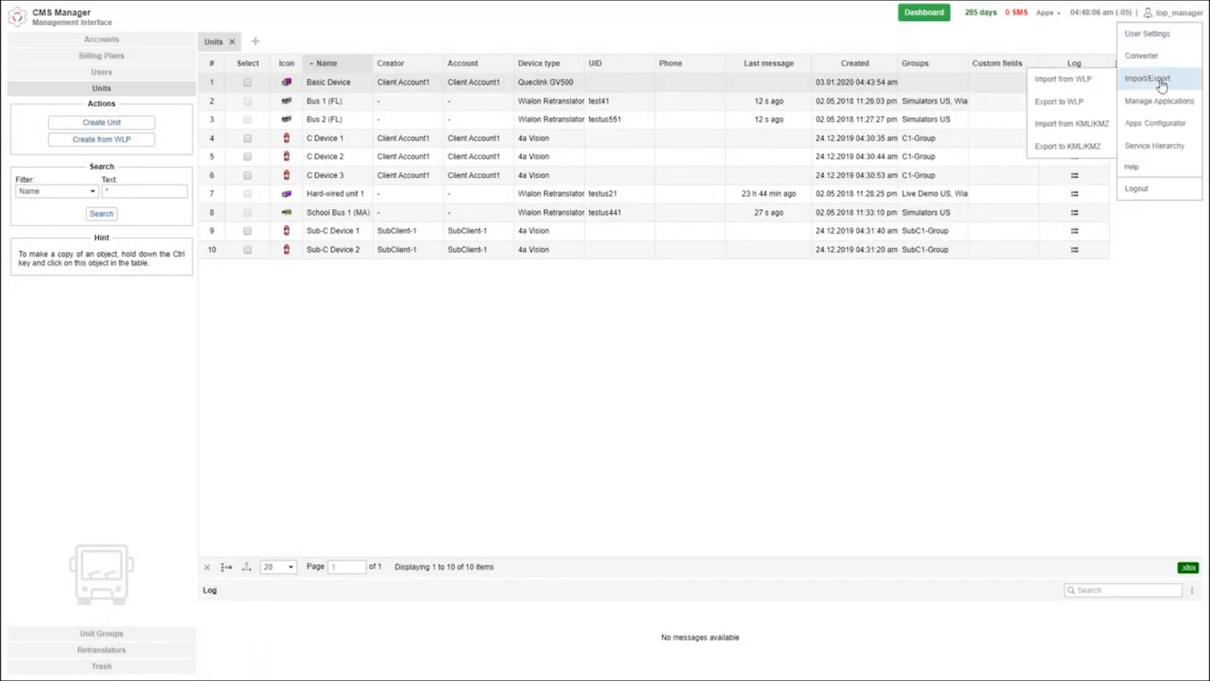
pyautogui.click(1065, 88)
pyautogui.click(557, 222)
pyautogui.click(189, 119)
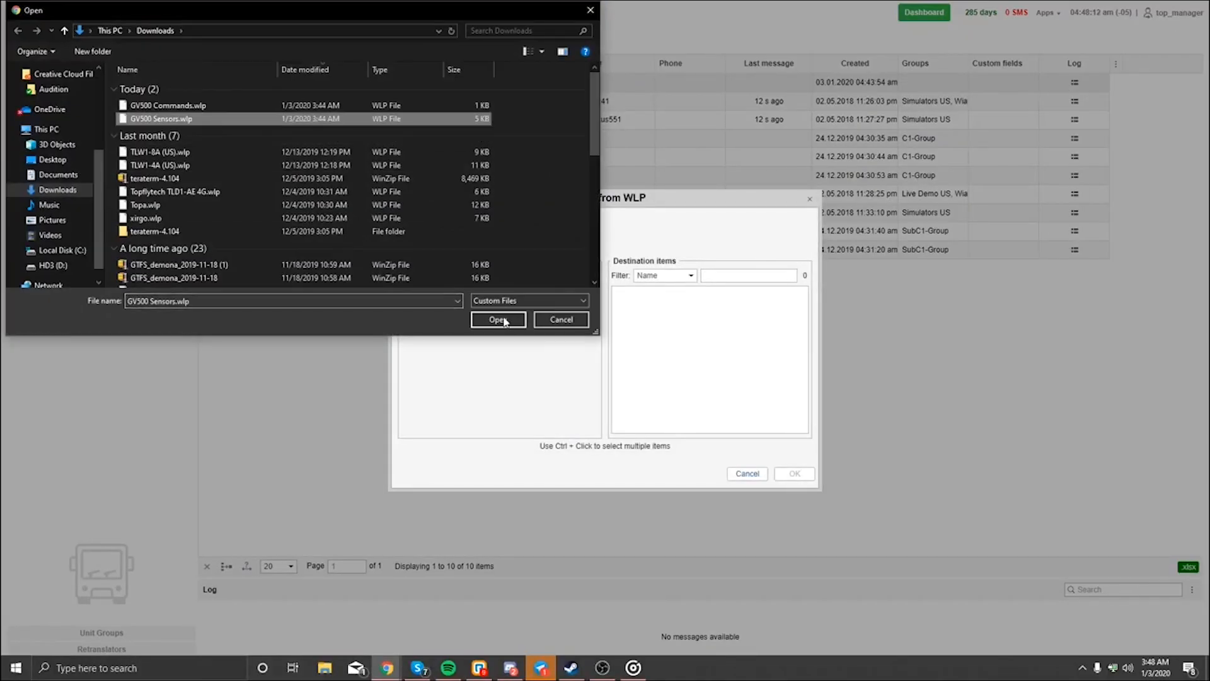
pyautogui.click(498, 320)
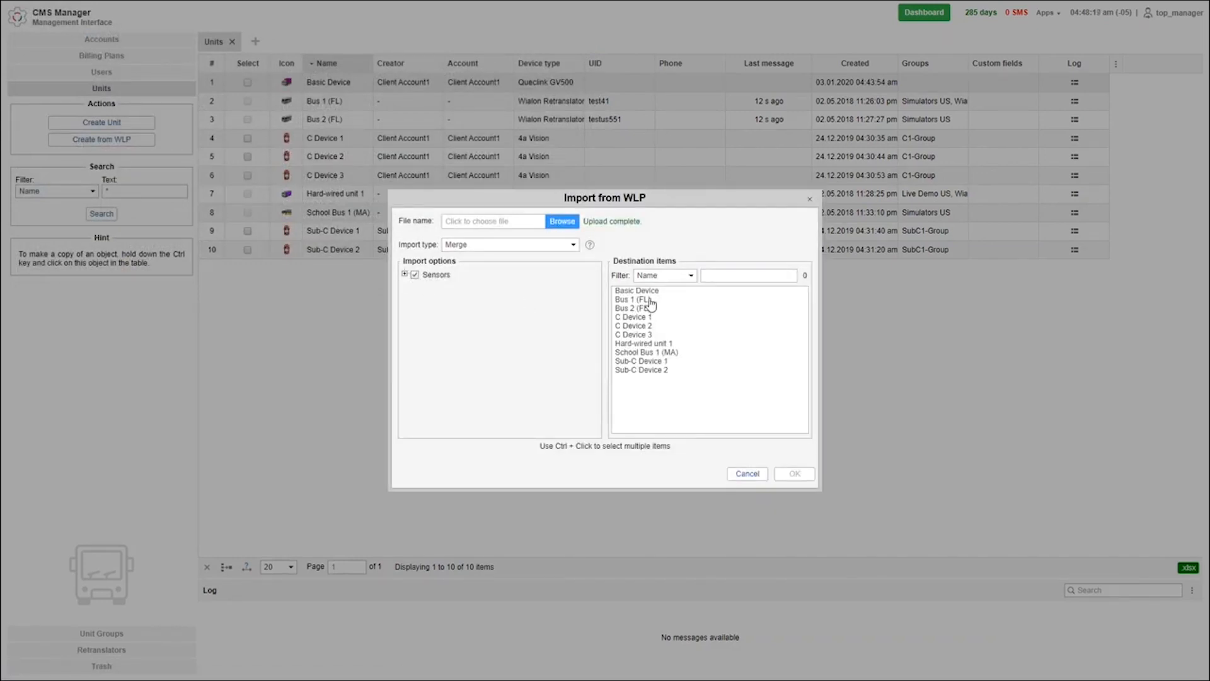
pyautogui.click(638, 290)
pyautogui.click(794, 474)
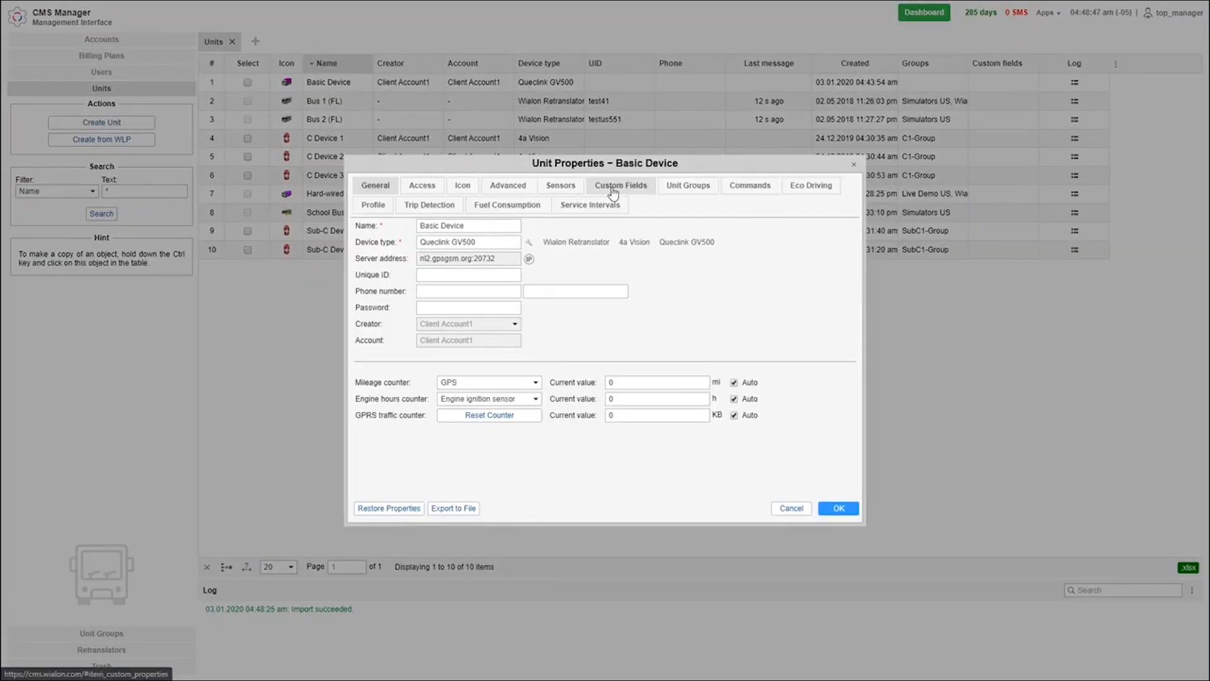
# - Add a custom field "Fuel Type" with the value "Gas" to Basic Device, and delete it again
pyautogui.click(613, 189)
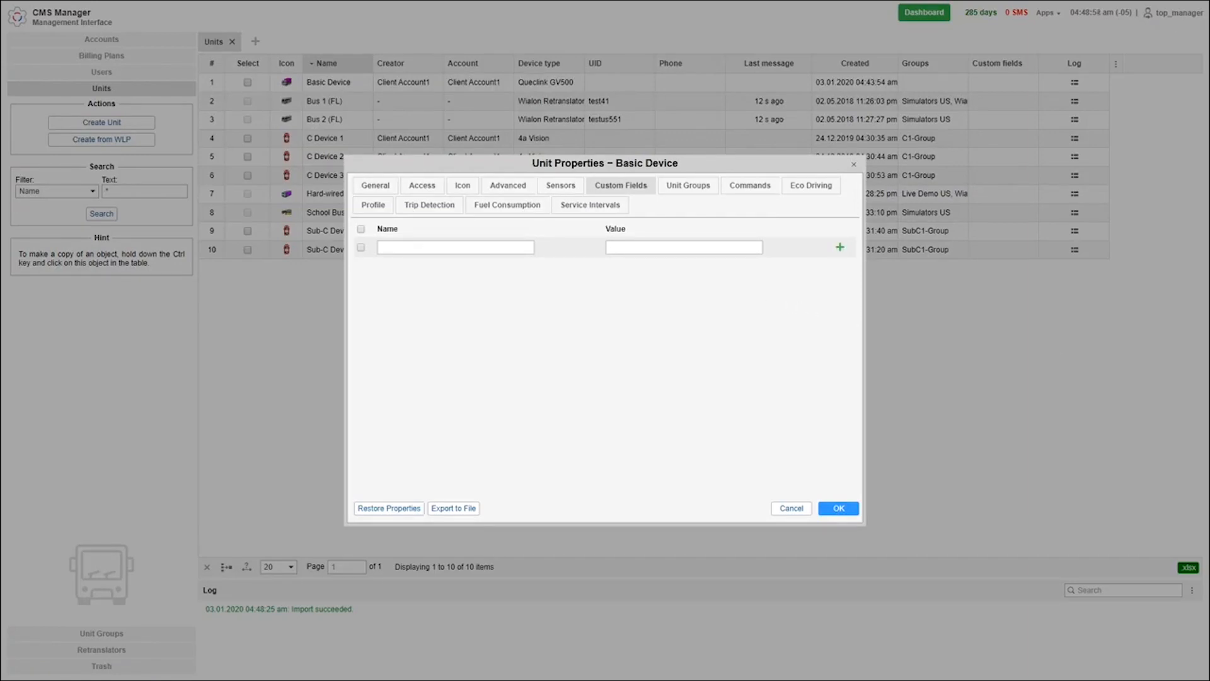
pyautogui.click(427, 246)
pyautogui.write('Fuel Type')
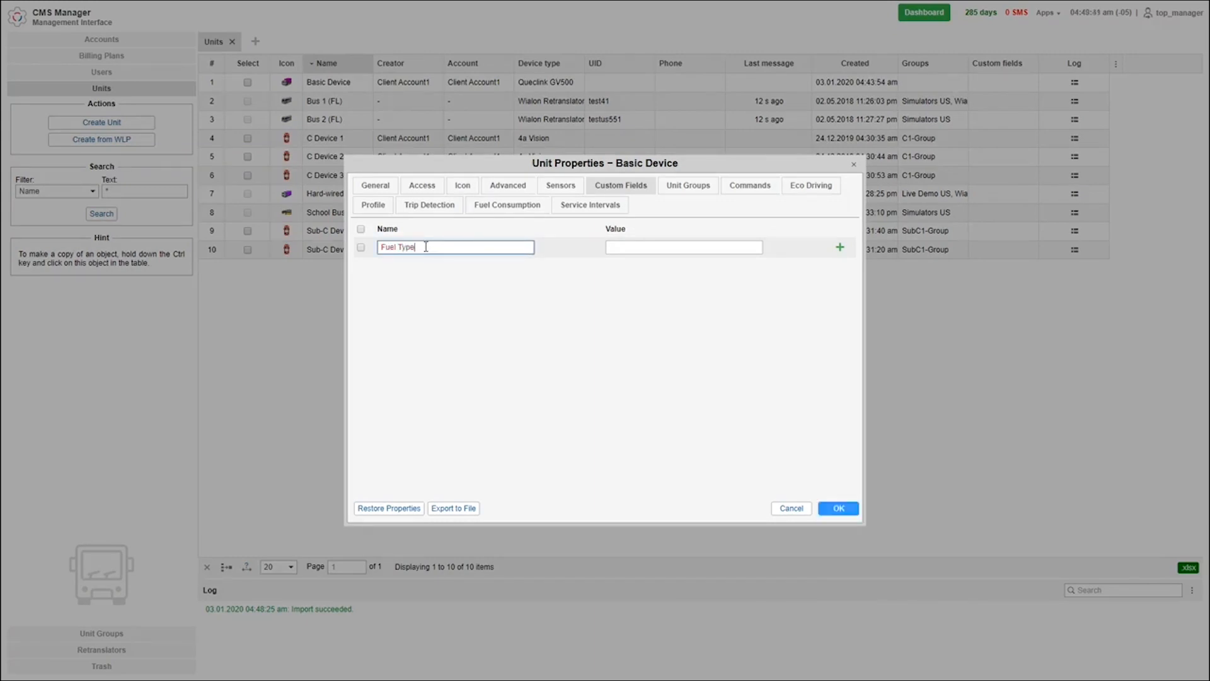
pyautogui.click(647, 248)
pyautogui.write('Gas')
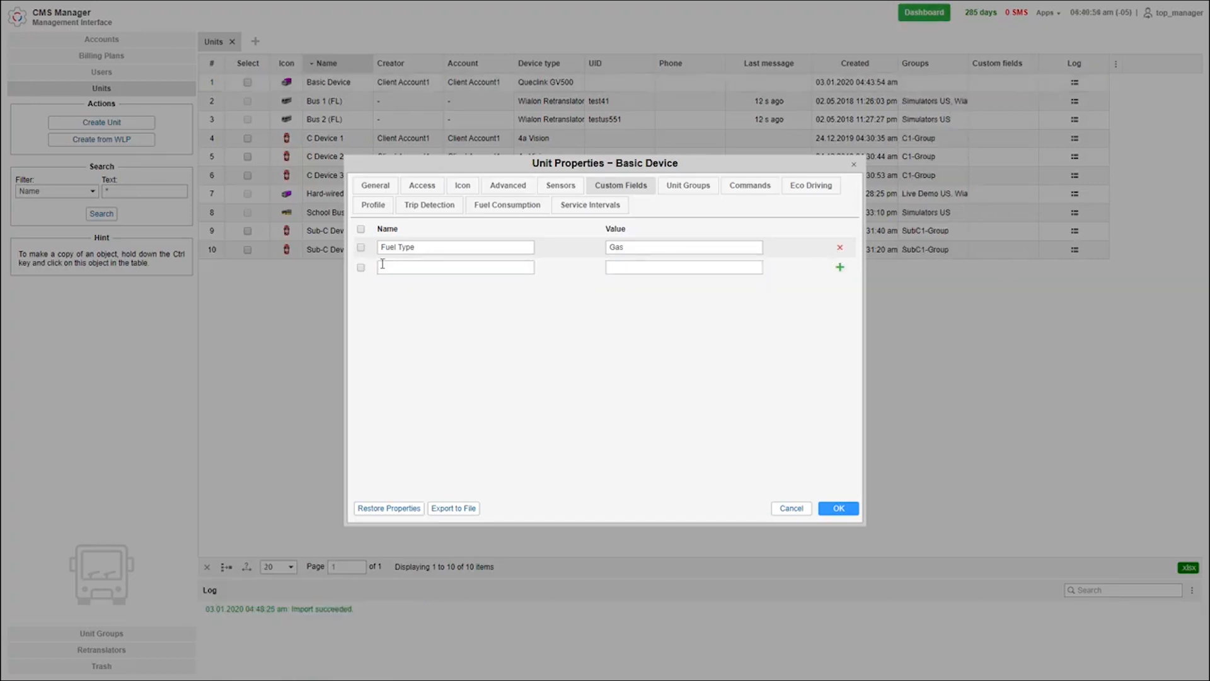
pyautogui.click(842, 250)
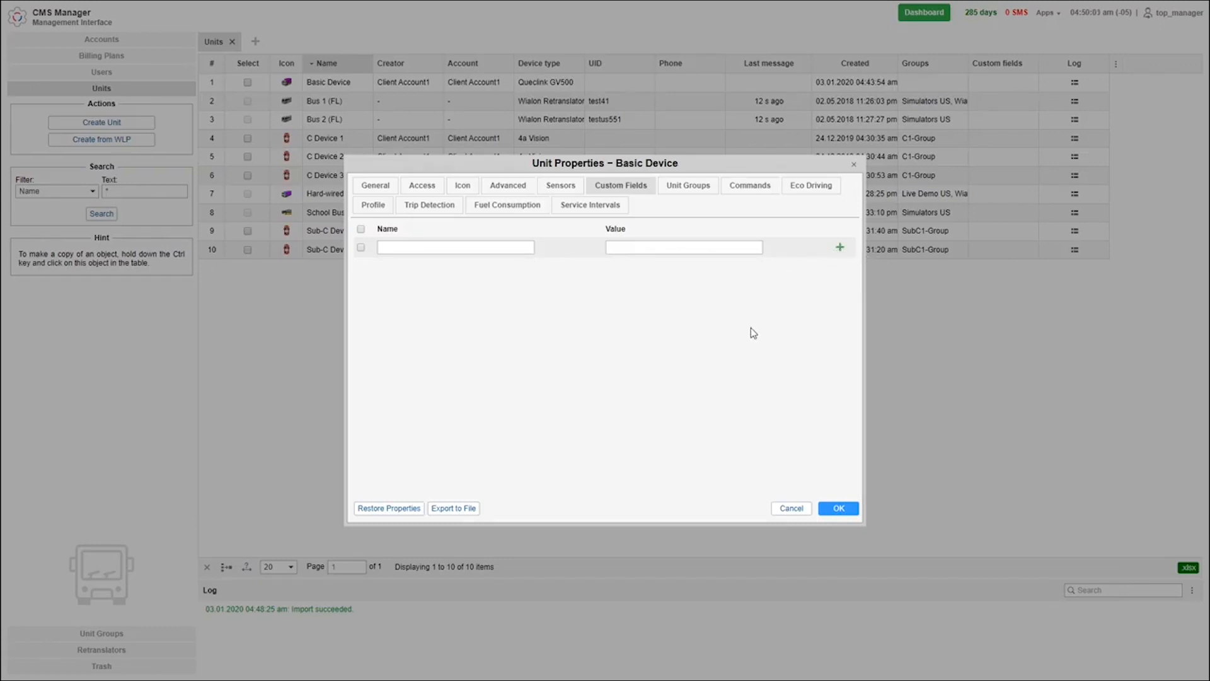
pyautogui.click(474, 248)
# - Add Basic Device to the unit group C1-Group, and open the unit's command settings
pyautogui.click(690, 188)
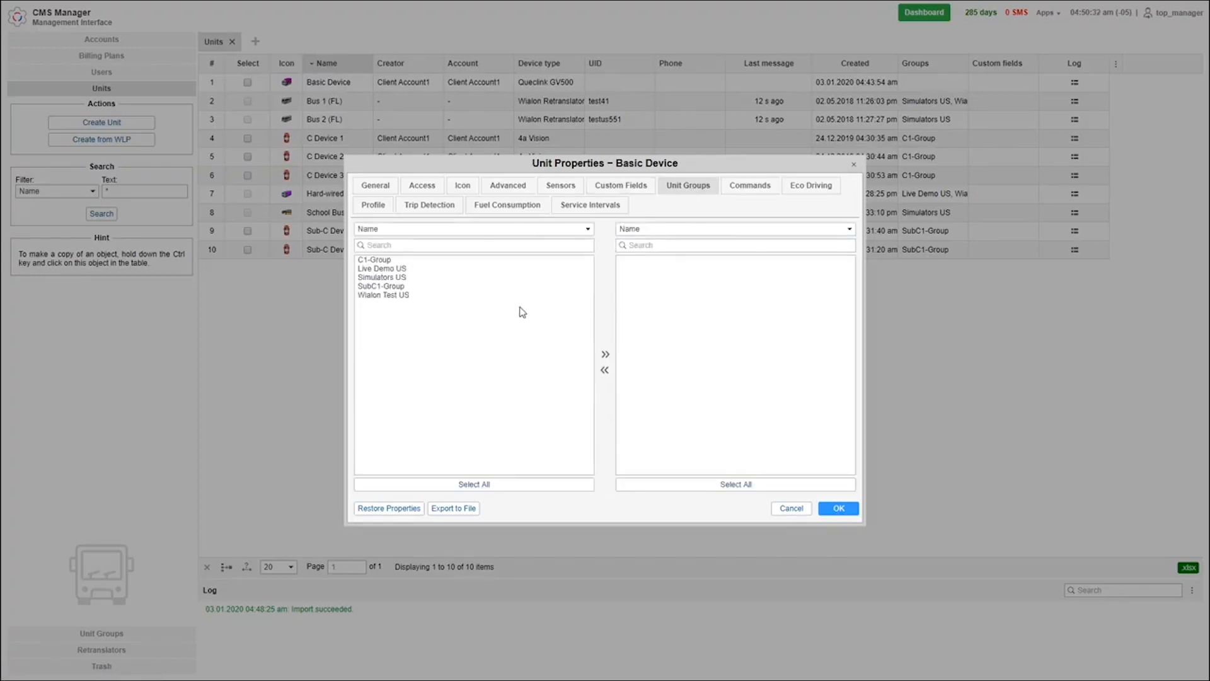
pyautogui.click(390, 261)
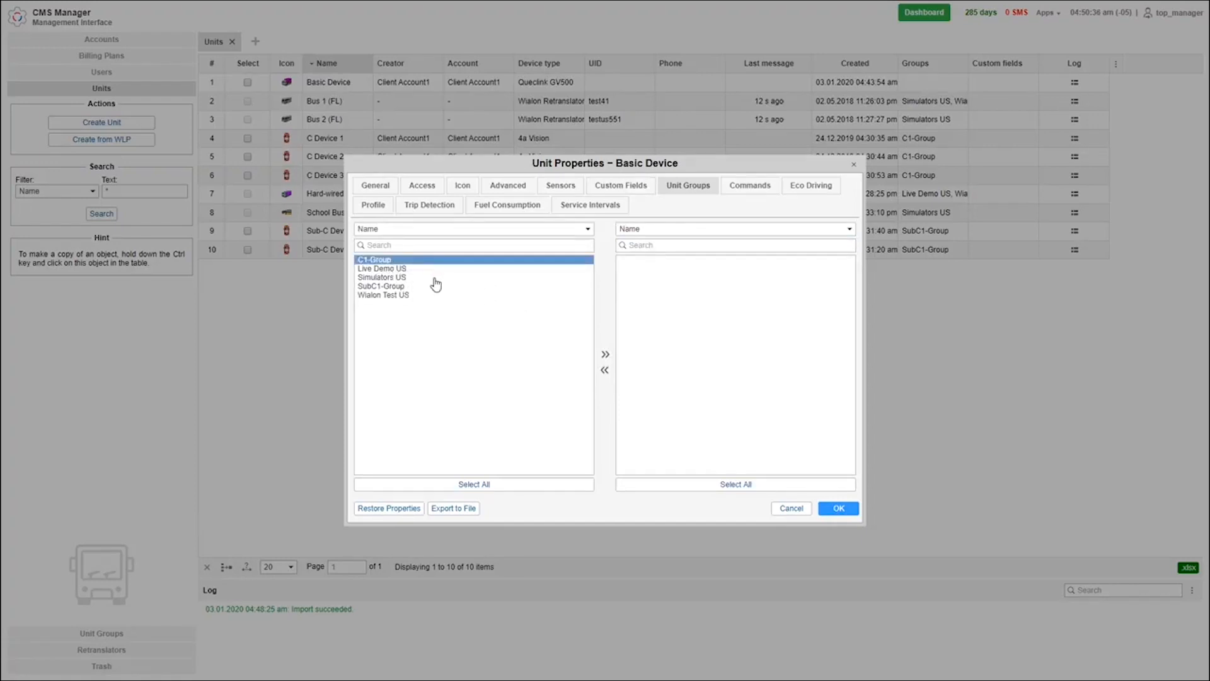
pyautogui.click(606, 356)
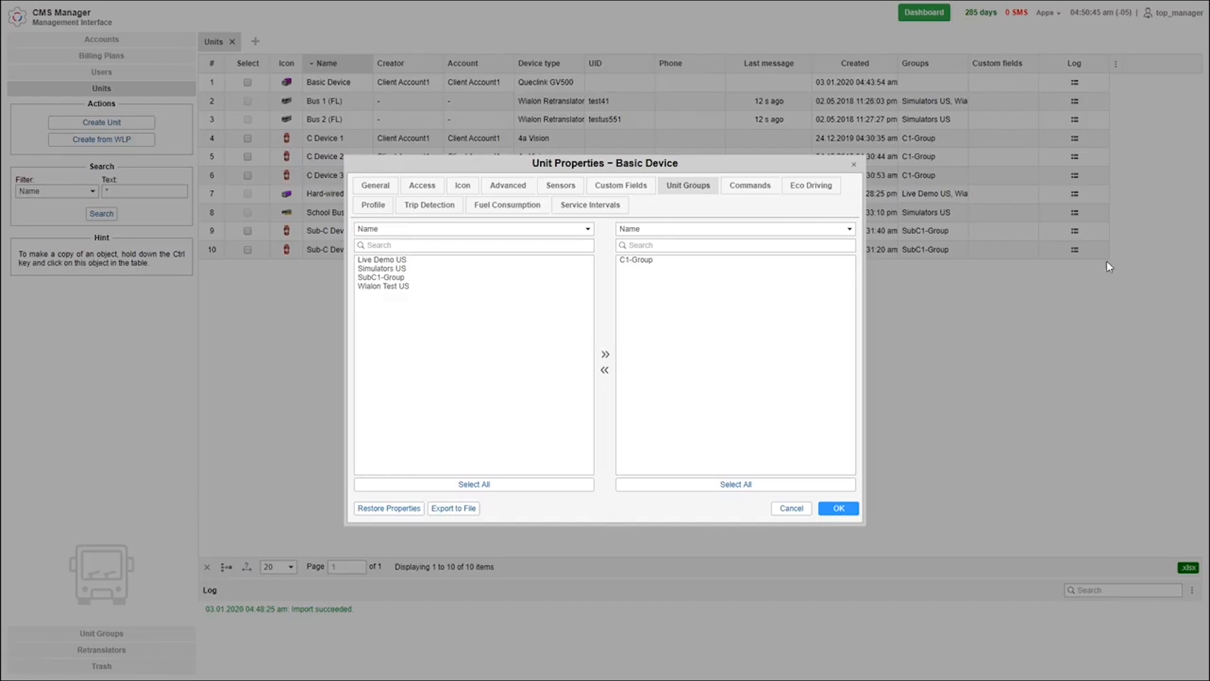
pyautogui.click(750, 185)
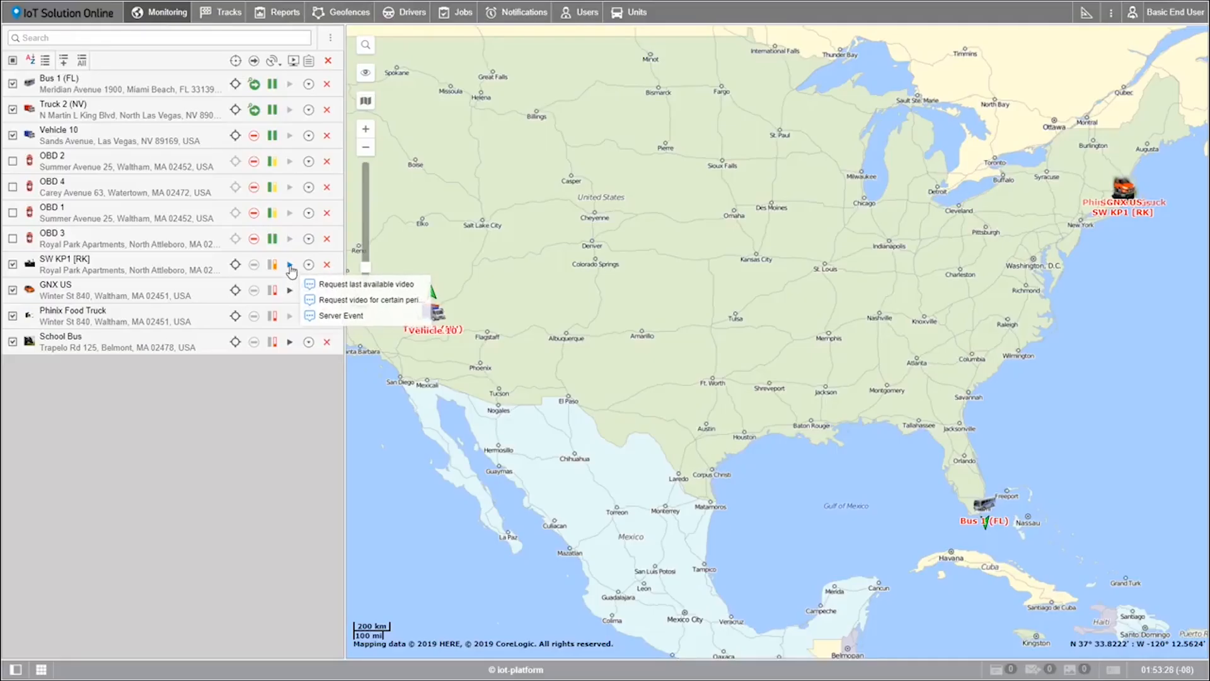
# - Execute the Server Event command on the unit SW KP1 [RK]
pyautogui.click(291, 267)
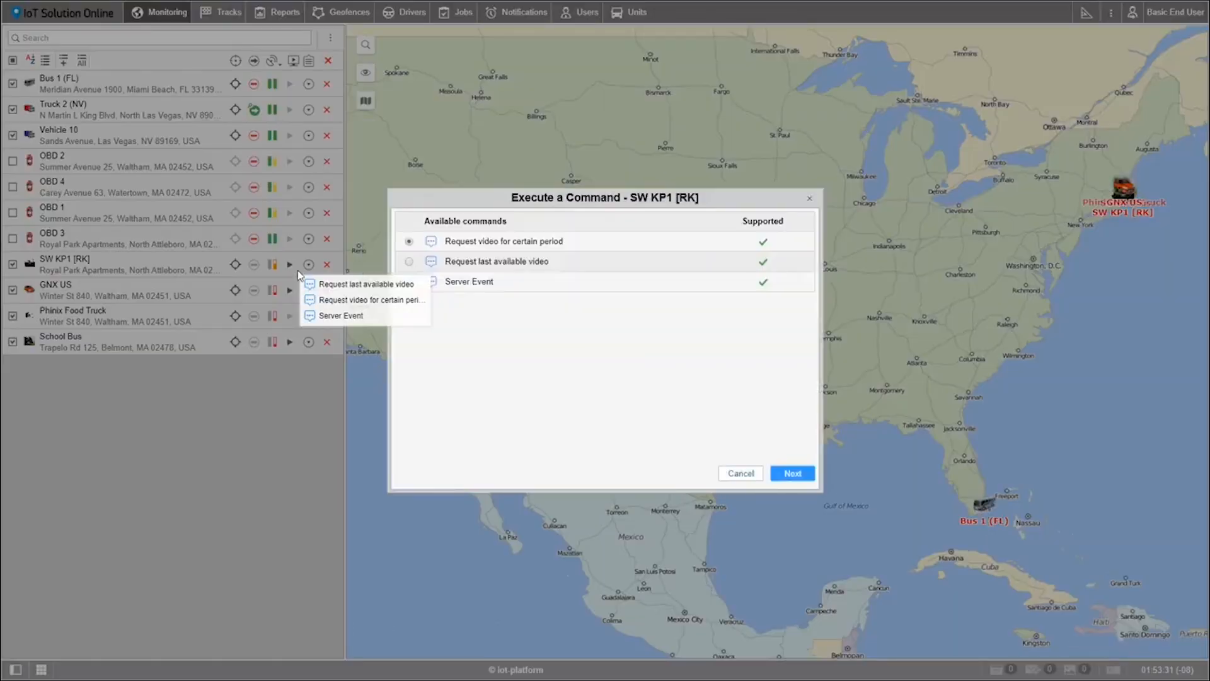
pyautogui.click(409, 281)
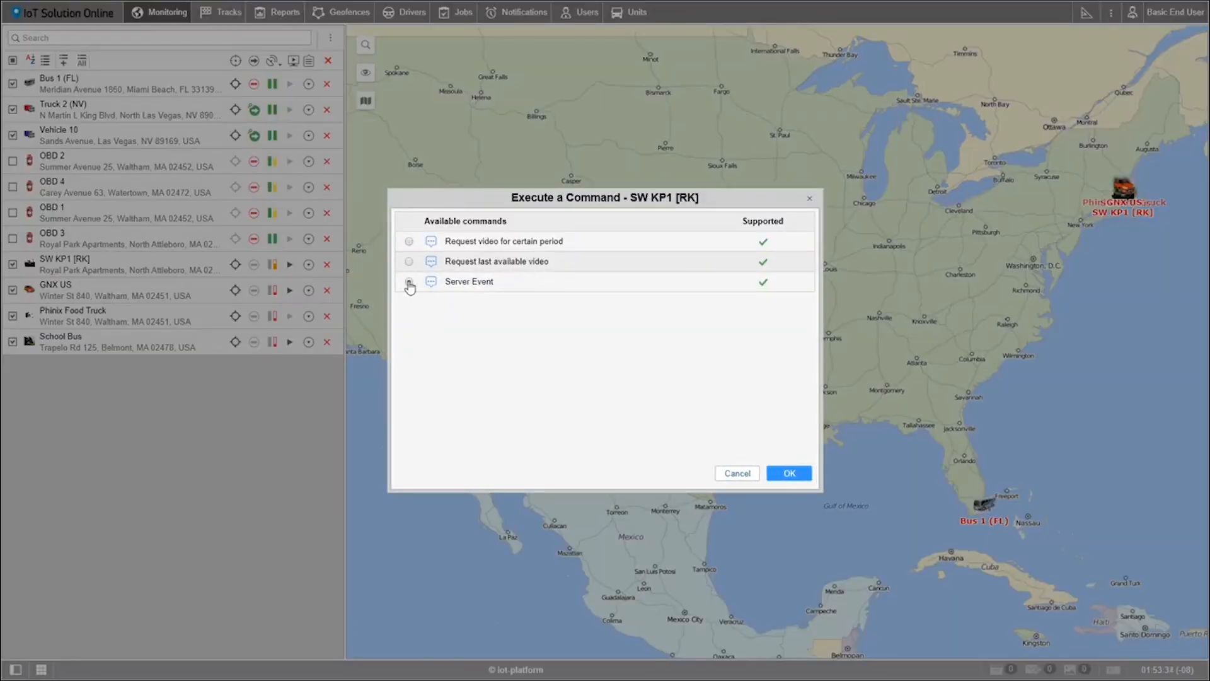
pyautogui.click(800, 477)
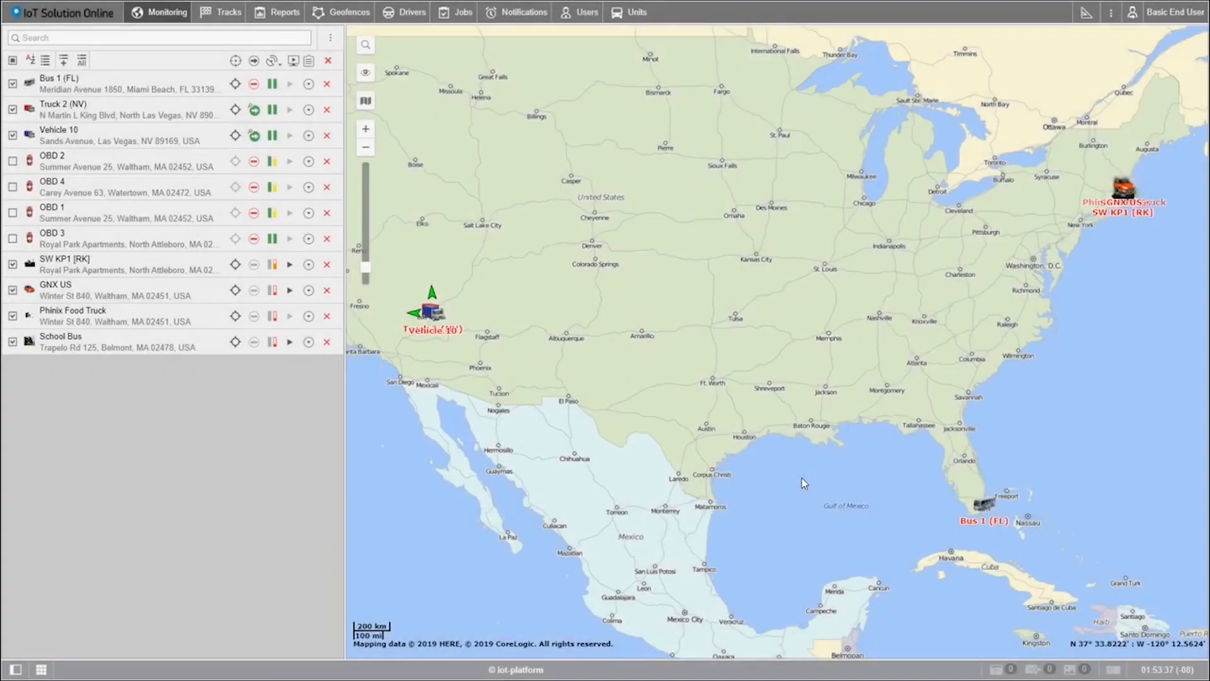
pyautogui.click(1114, 670)
pyautogui.tripleClick(980, 653)
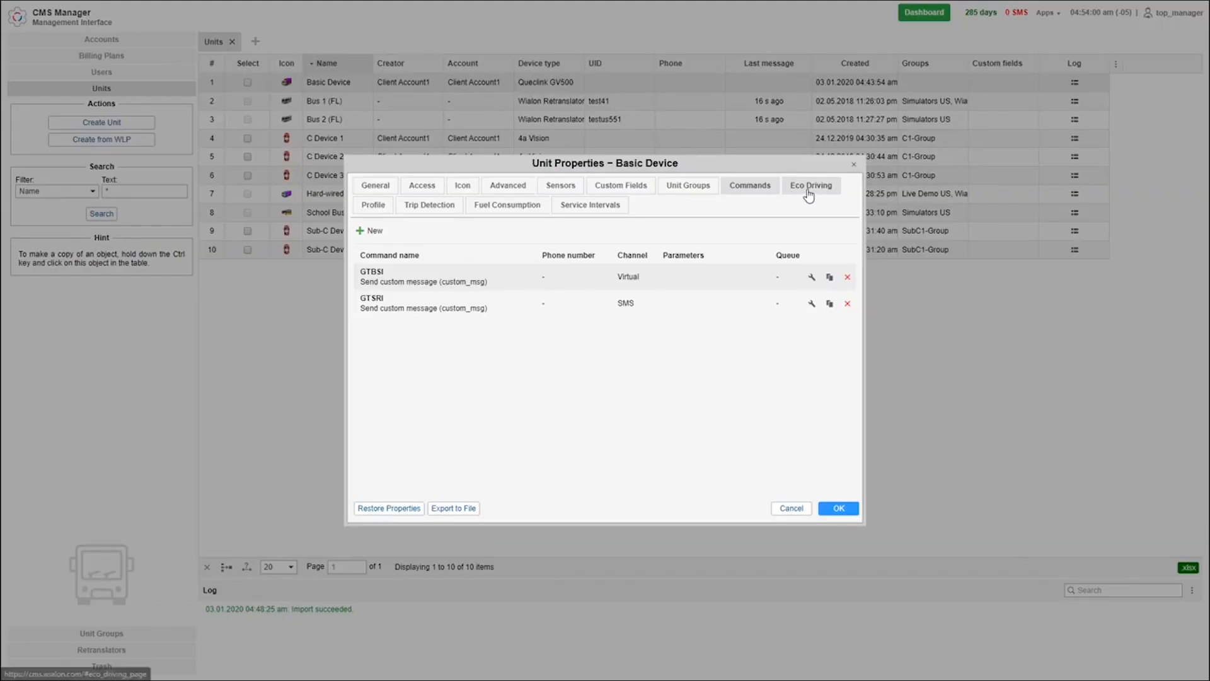
# - Add the Truck preset of Eco Driving criteria to Basic Device, and open the Acceleration: extreme criterion
pyautogui.click(810, 188)
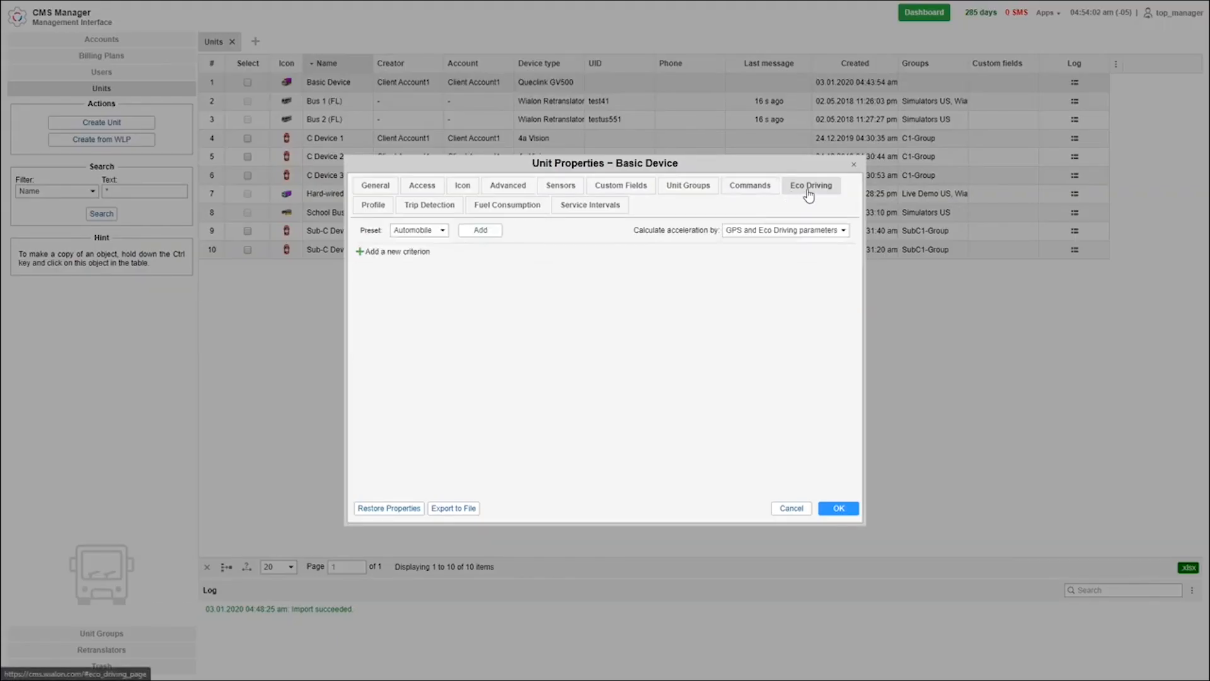
pyautogui.click(771, 191)
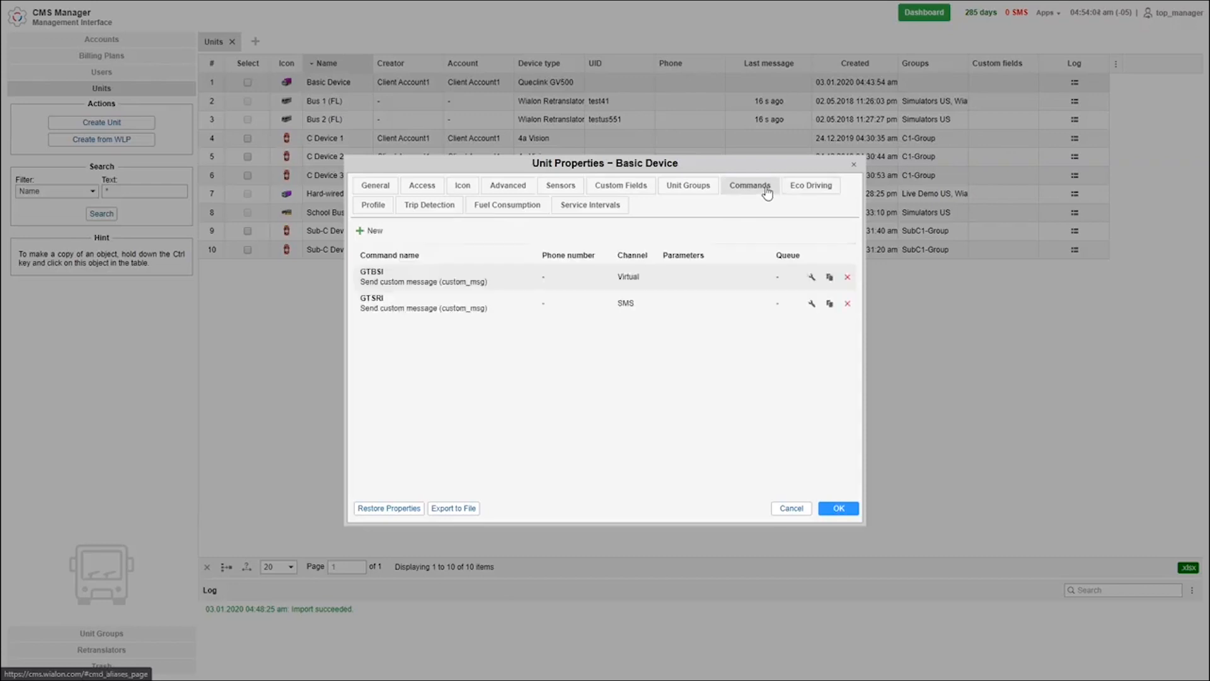
pyautogui.click(807, 190)
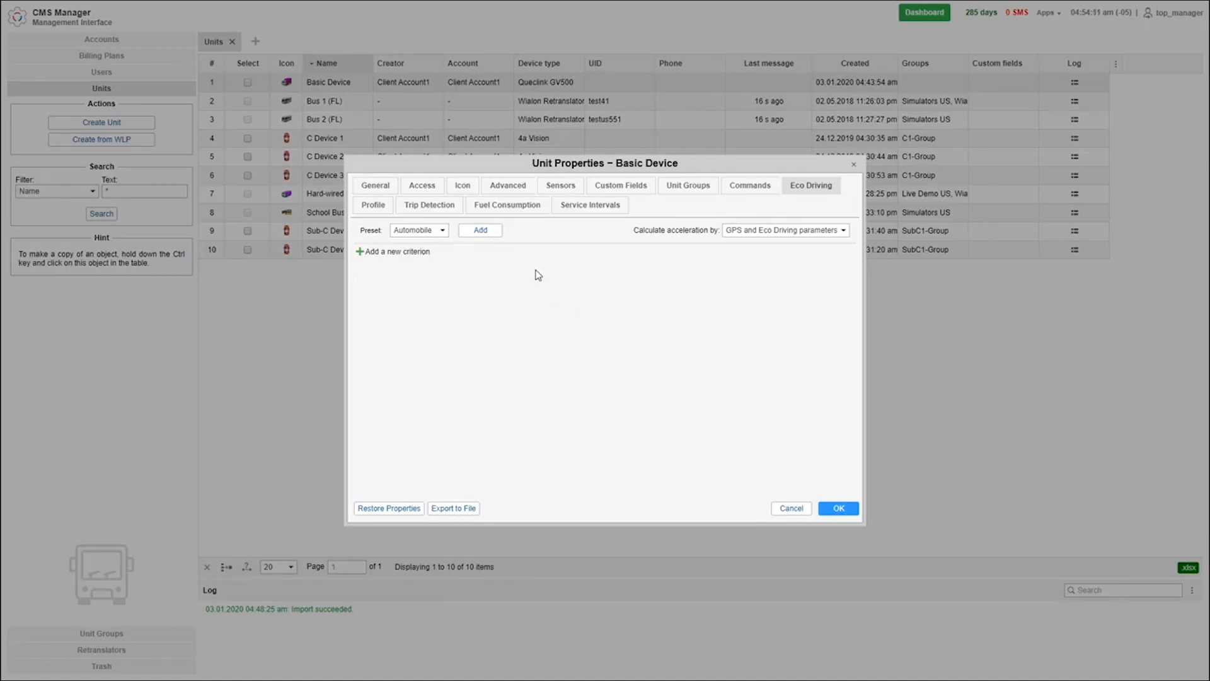
pyautogui.click(441, 231)
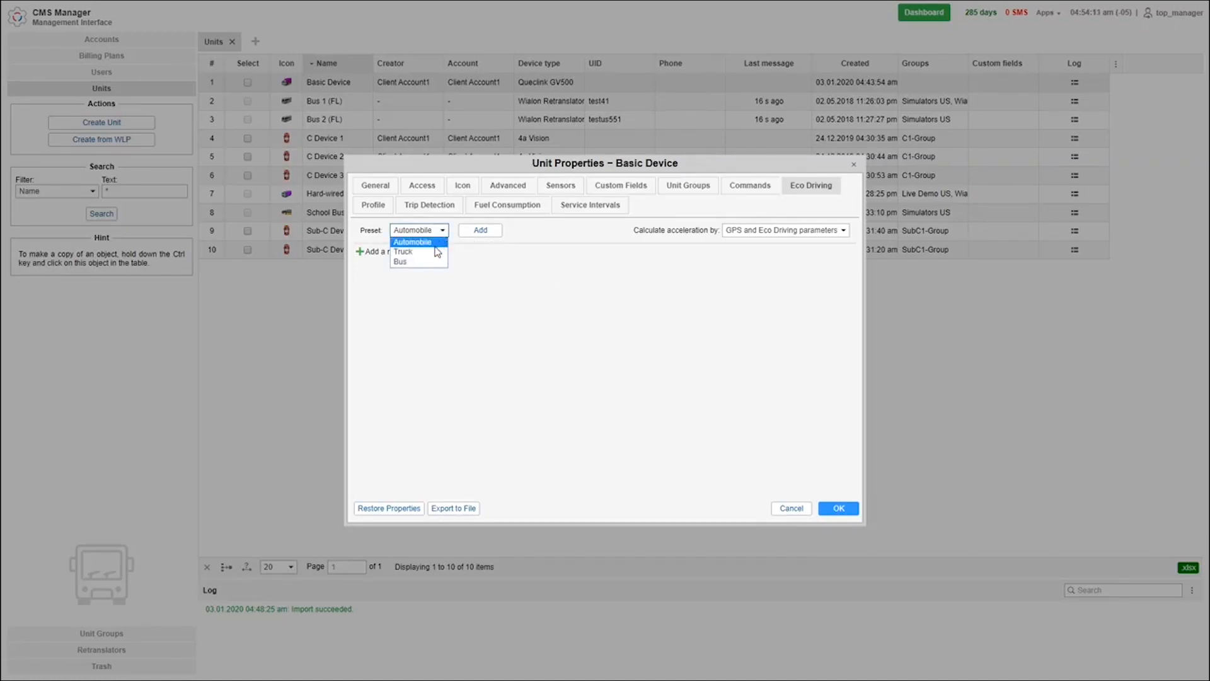
pyautogui.click(430, 243)
pyautogui.click(444, 232)
pyautogui.click(435, 252)
pyautogui.click(480, 230)
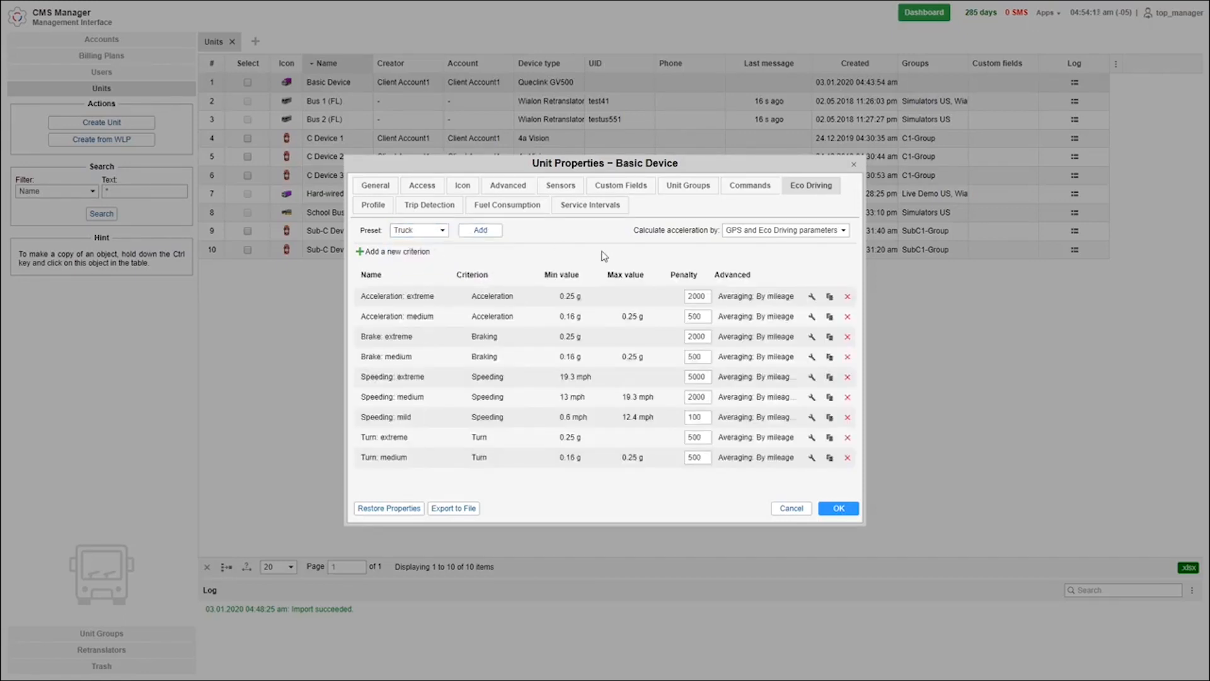
pyautogui.click(812, 297)
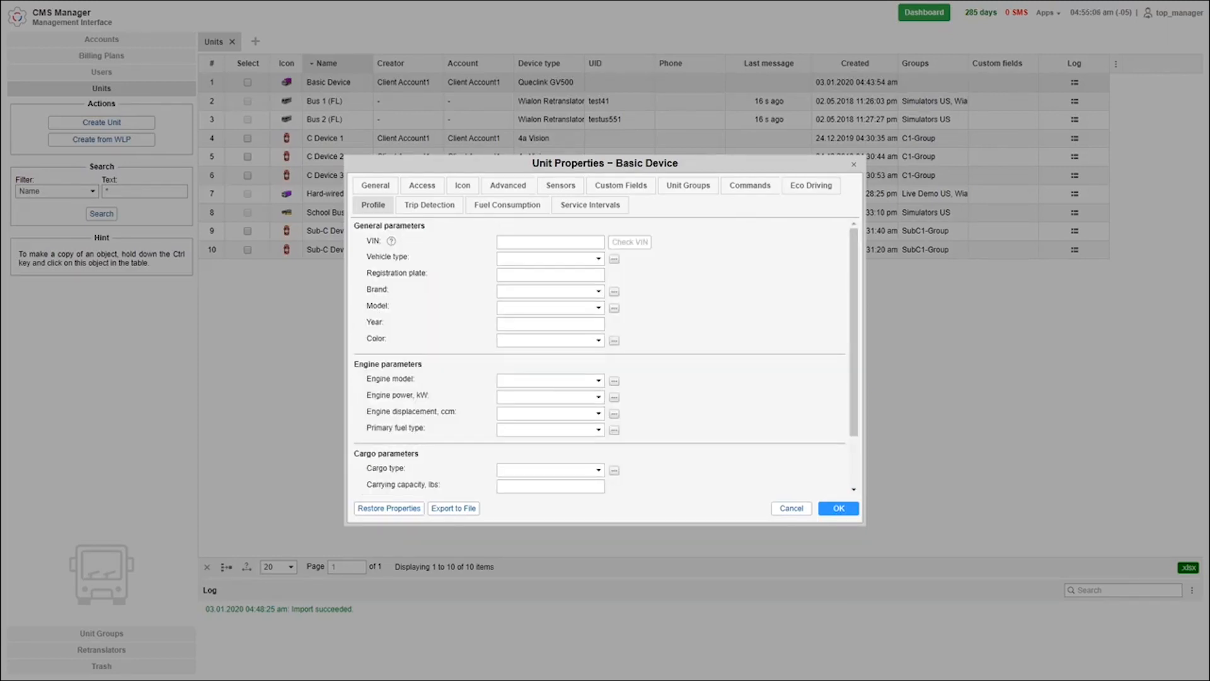
# - Paste the vehicle's VIN into the profile of Basic Device, clean up the entry, and fill the profile by checking the VIN
pyautogui.click(568, 240)
pyautogui.rightClick(575, 239)
pyautogui.click(577, 232)
pyautogui.click(593, 240)
pyautogui.rightClick(521, 243)
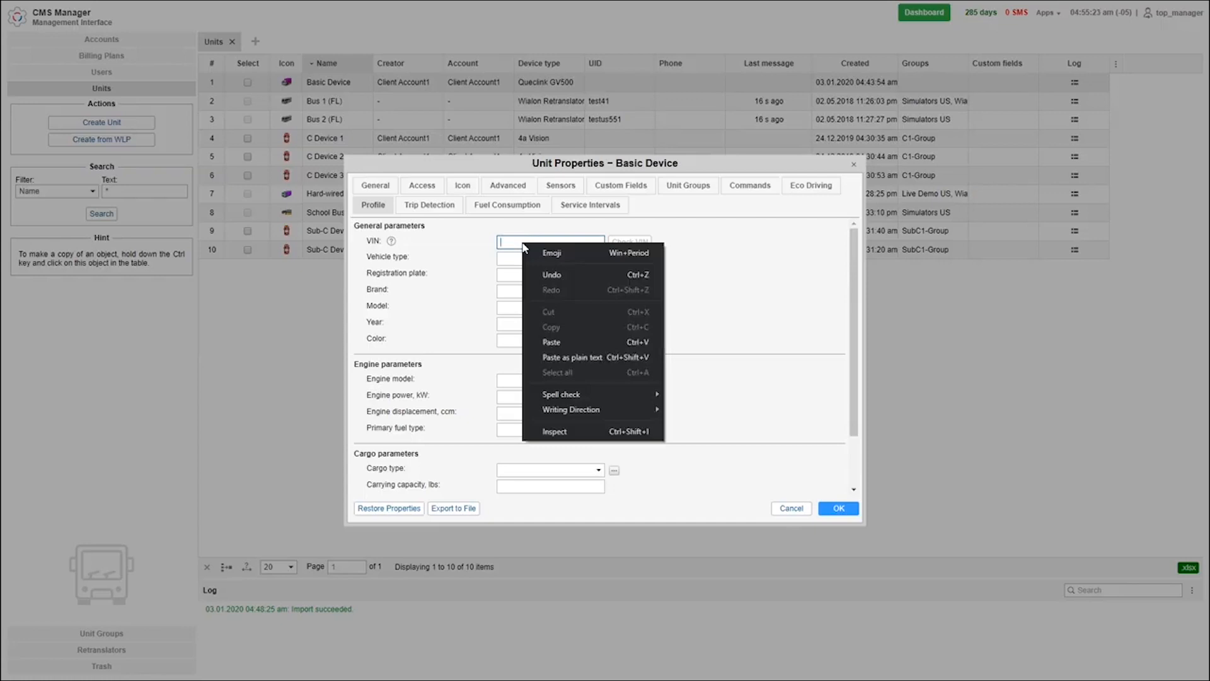
pyautogui.click(554, 340)
pyautogui.click(596, 241)
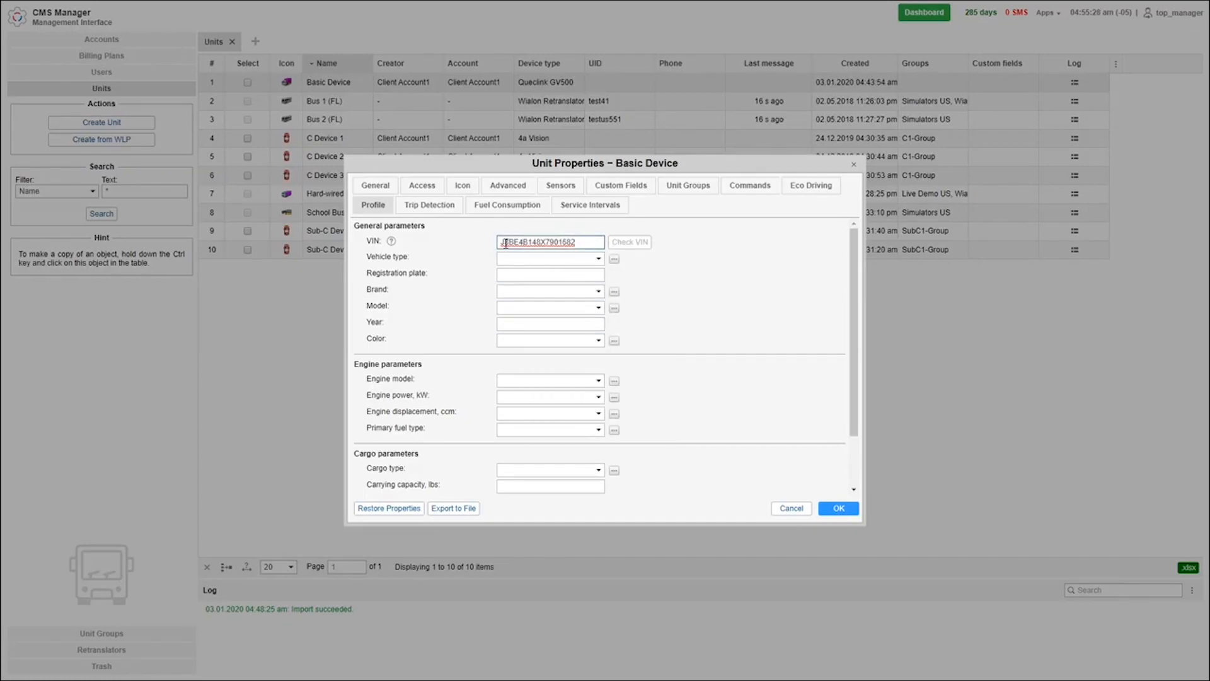
pyautogui.click(493, 245)
pyautogui.click(585, 242)
pyautogui.press('BackSpace')
pyautogui.click(629, 243)
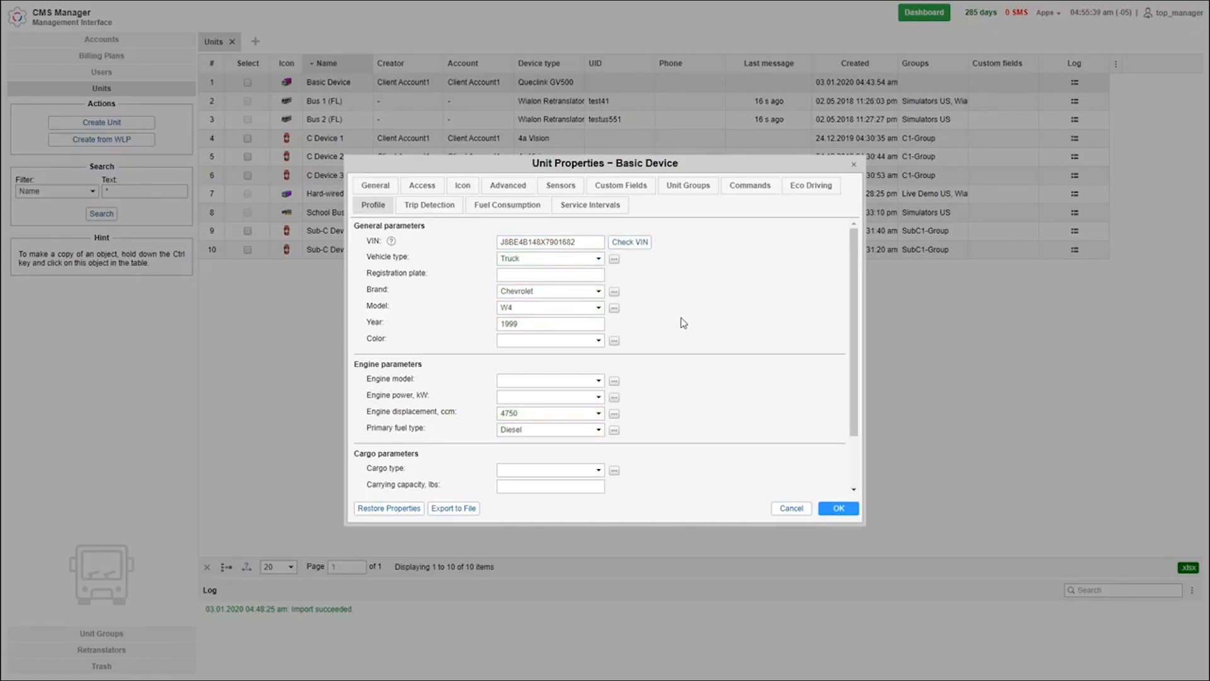
pyautogui.scroll(-2, 683, 323)
pyautogui.scroll(2, 683, 322)
# - Look through the Brand and Model sections of the profile's reference book, and close it without adding items
pyautogui.click(614, 292)
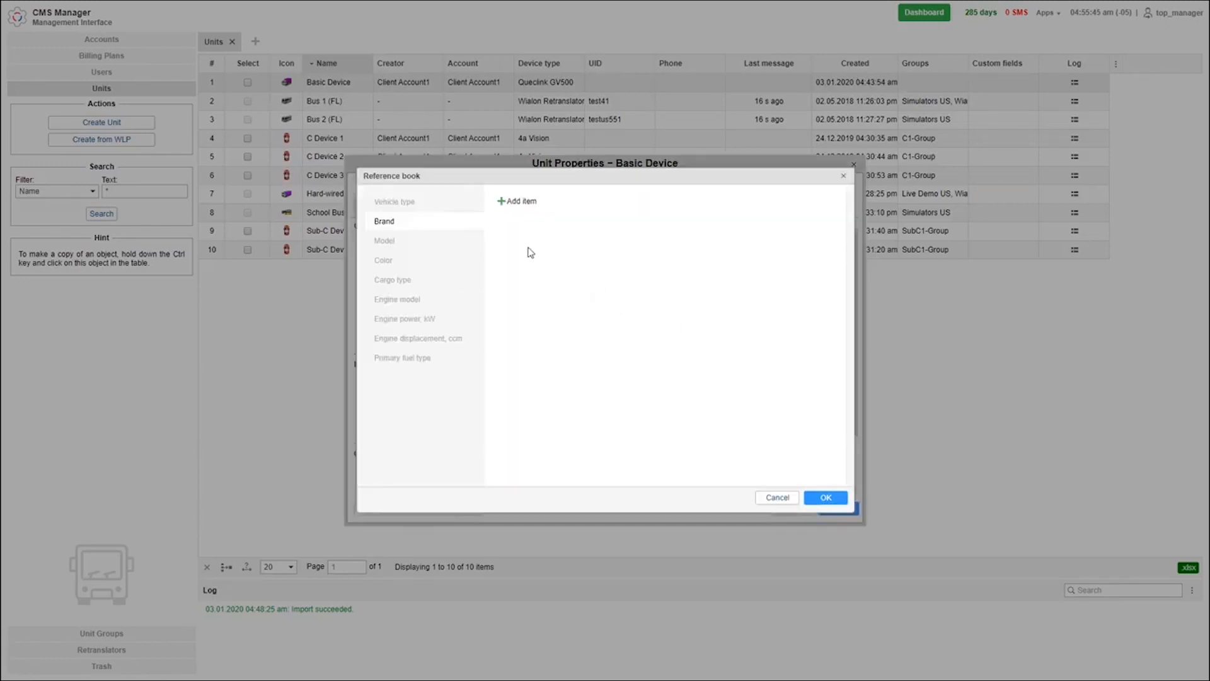
pyautogui.click(512, 205)
pyautogui.click(610, 206)
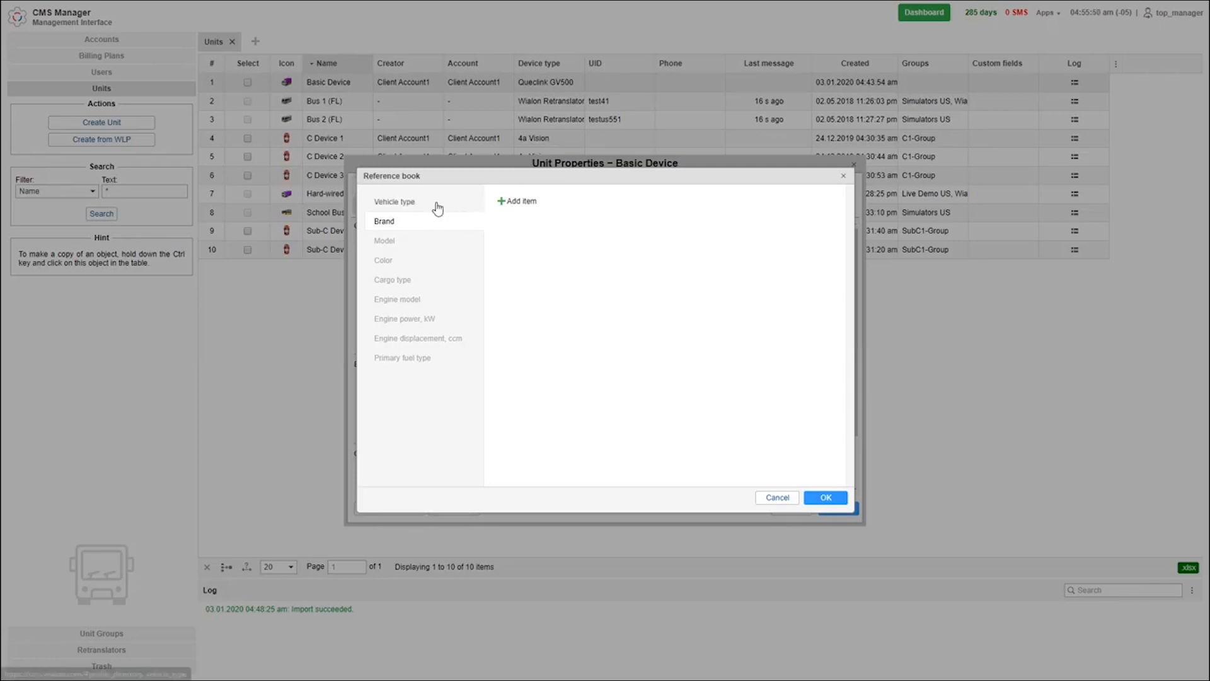
pyautogui.click(443, 248)
pyautogui.click(844, 178)
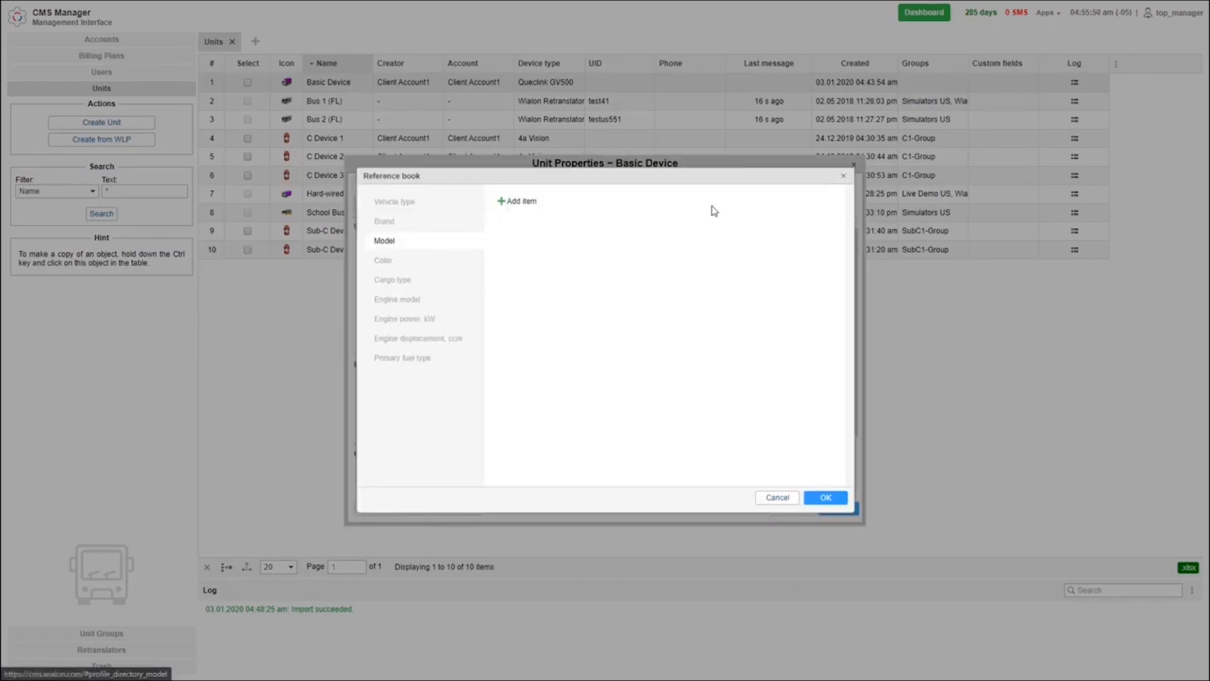
pyautogui.click(844, 176)
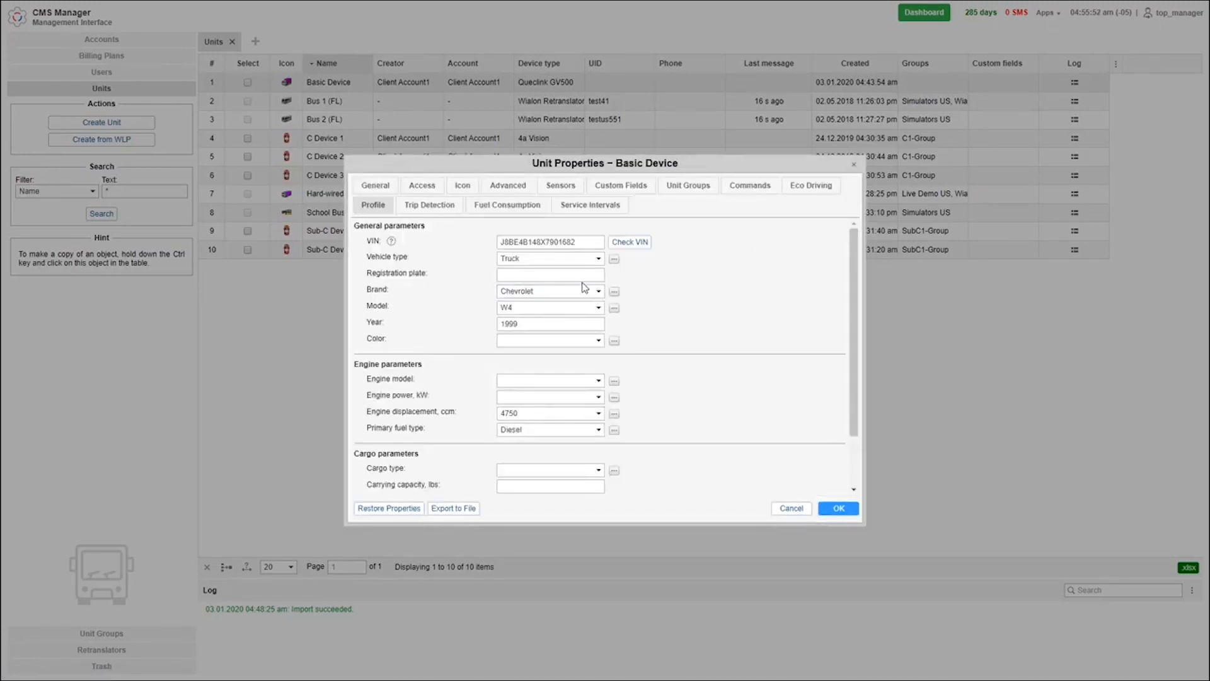
# - Examine the trip detection settings and the available movement detection options, leaving GPS speed selected
pyautogui.click(445, 205)
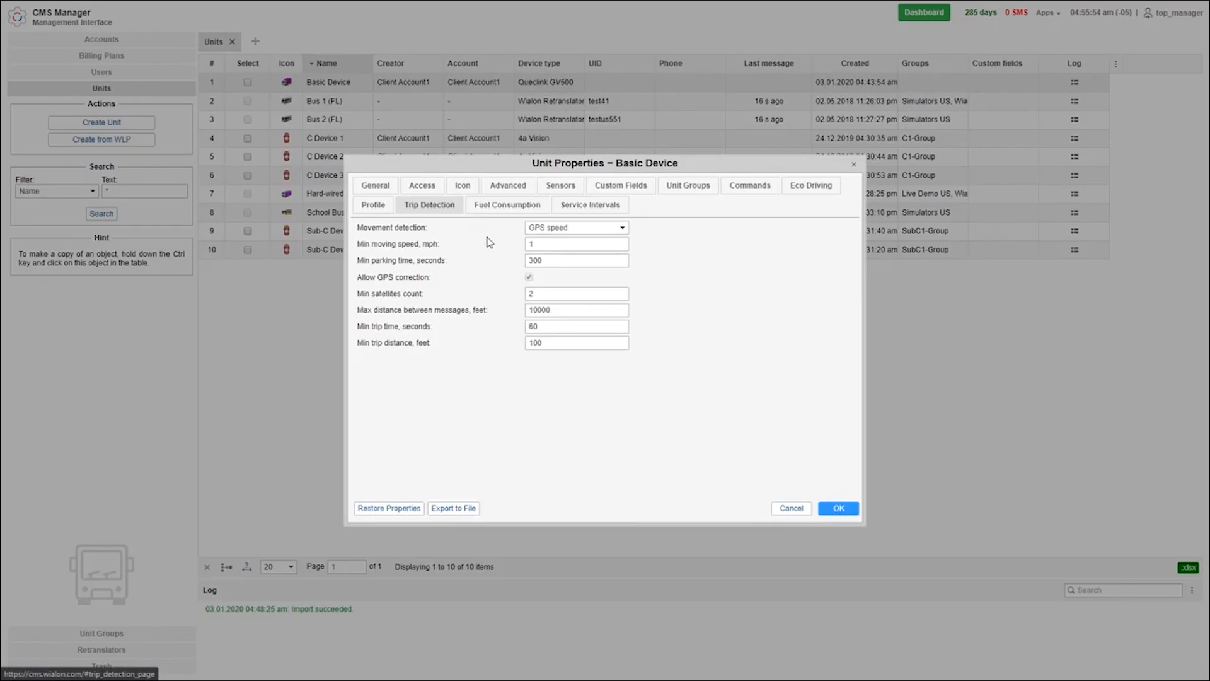
pyautogui.click(622, 228)
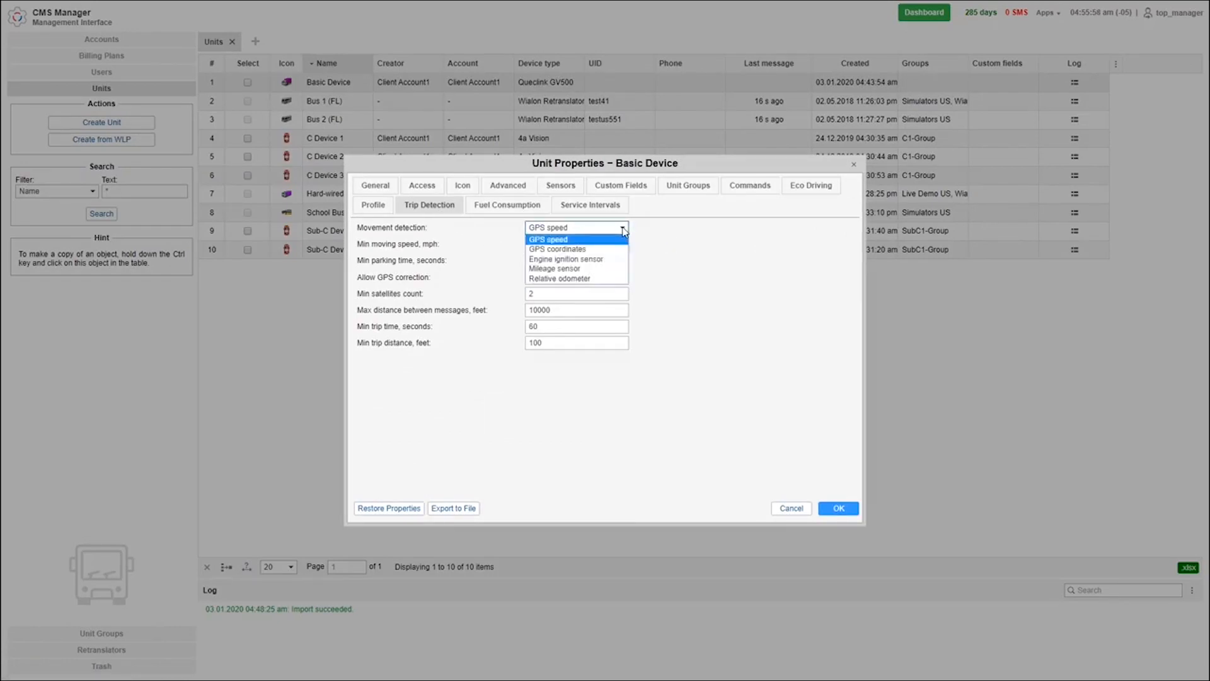
pyautogui.click(670, 237)
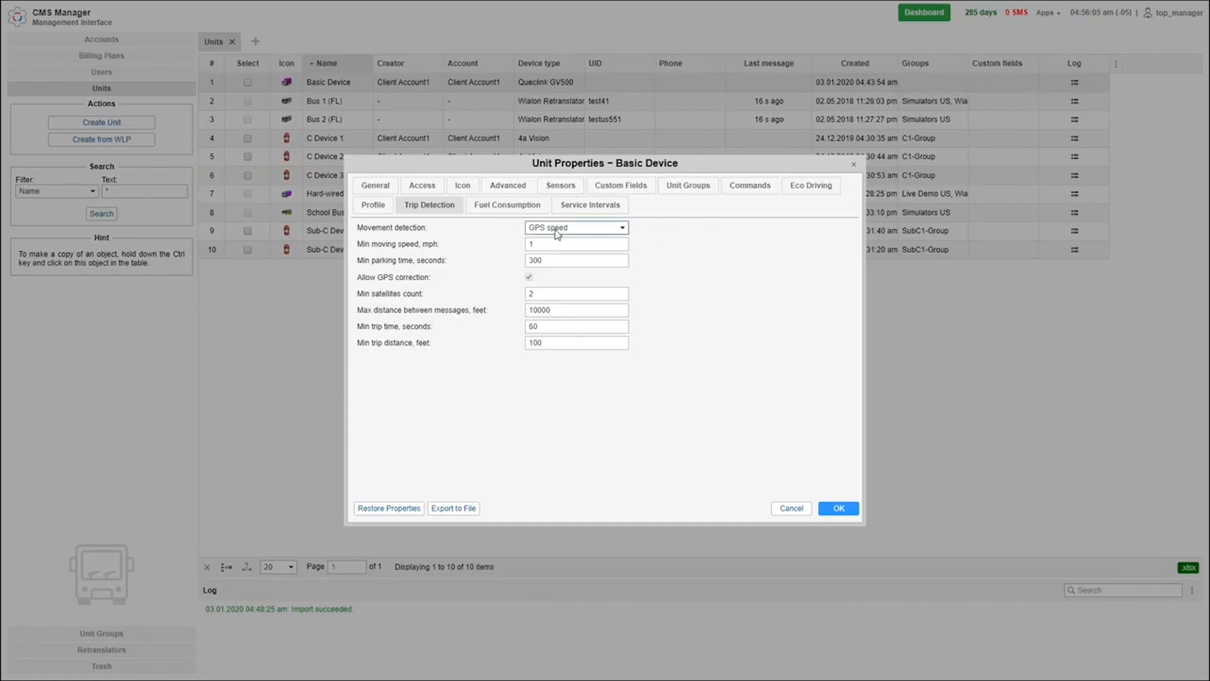
# - In the fuel consumption settings, try the absolute fuel consumption sensors option and enable instant fuel consumption sensors instead
pyautogui.click(510, 211)
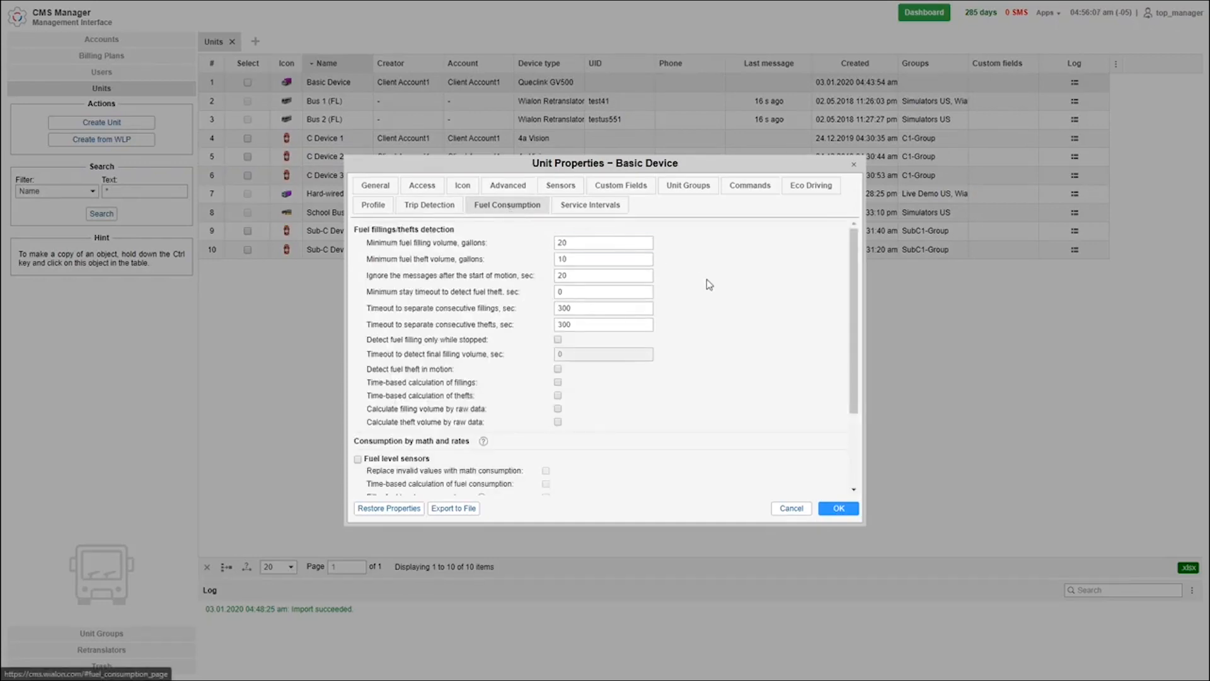
pyautogui.moveTo(856, 287); pyautogui.dragTo(862, 370)
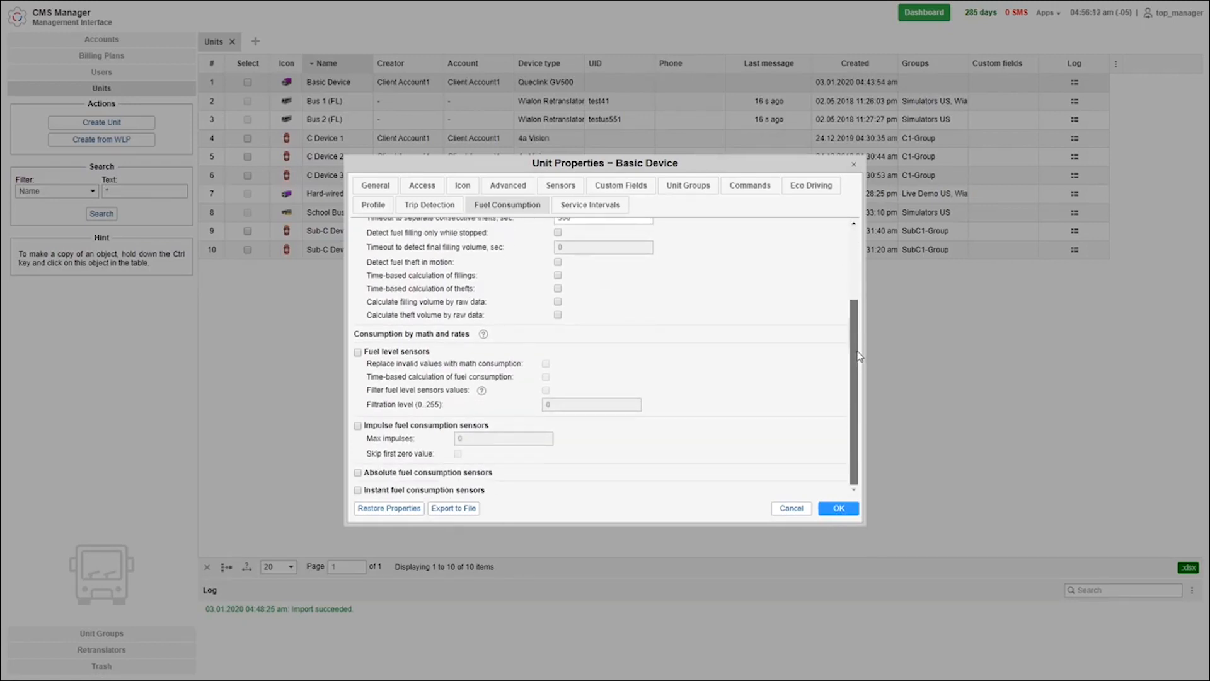
pyautogui.click(359, 473)
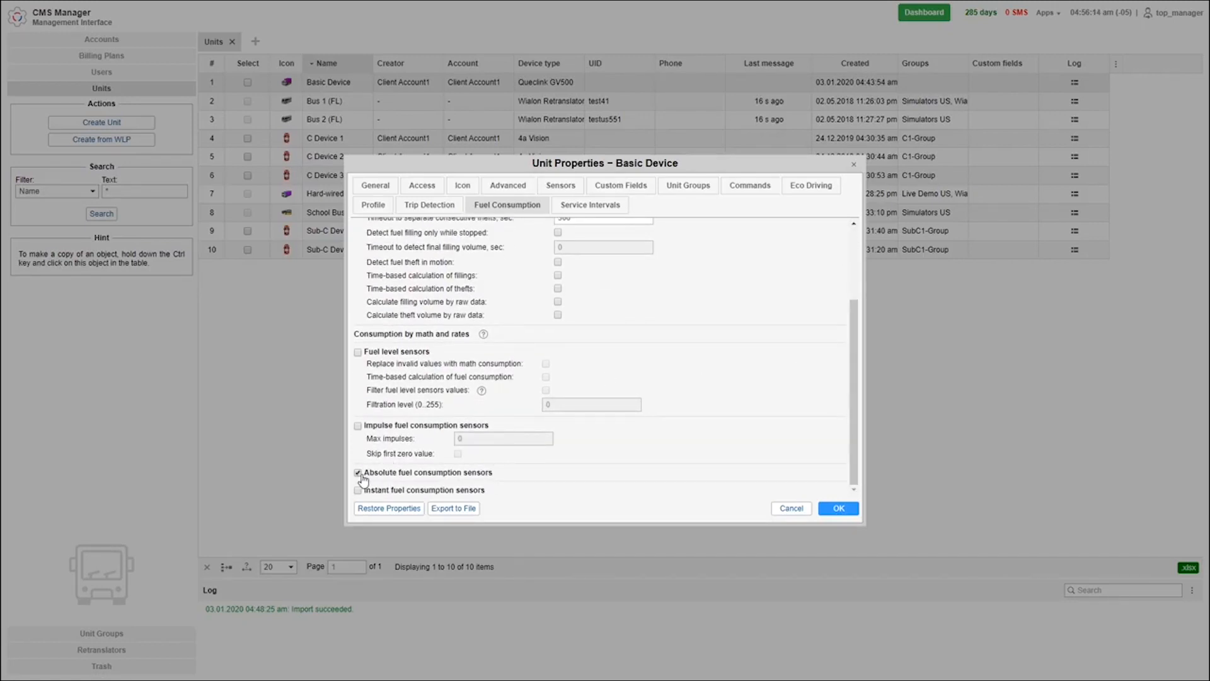
pyautogui.click(359, 490)
pyautogui.click(358, 473)
# - Check the service intervals of Basic Device, save its unit properties, and refresh the list of units
pyautogui.click(590, 205)
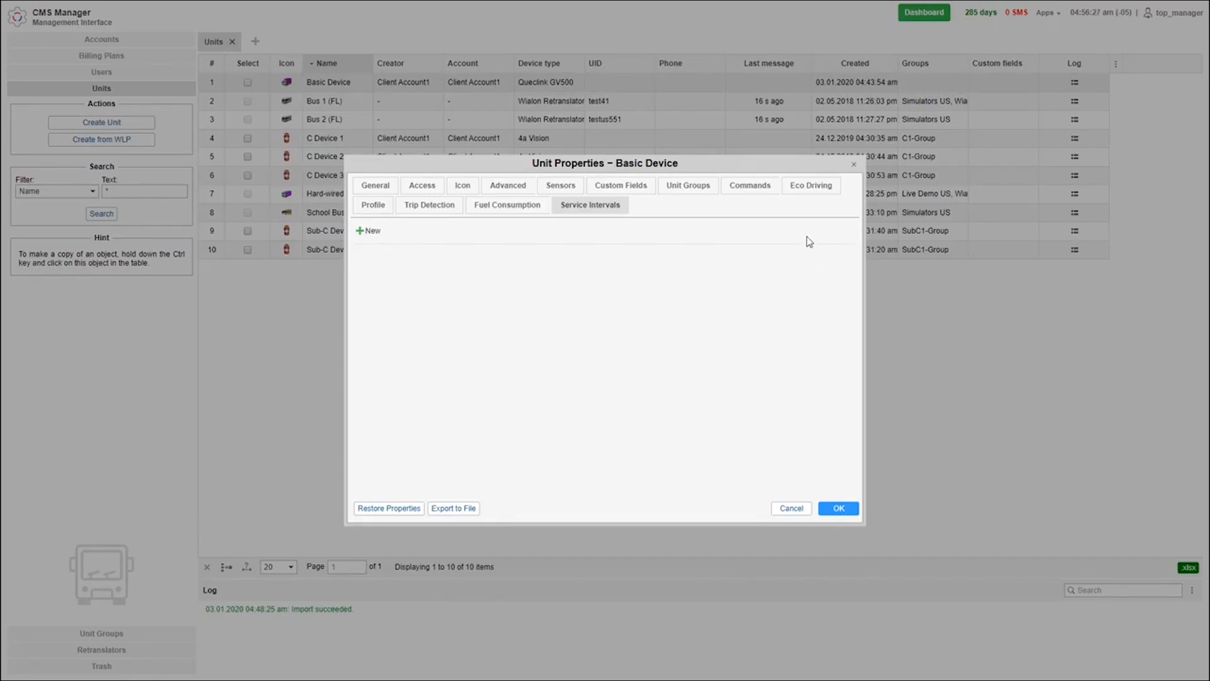
pyautogui.click(841, 508)
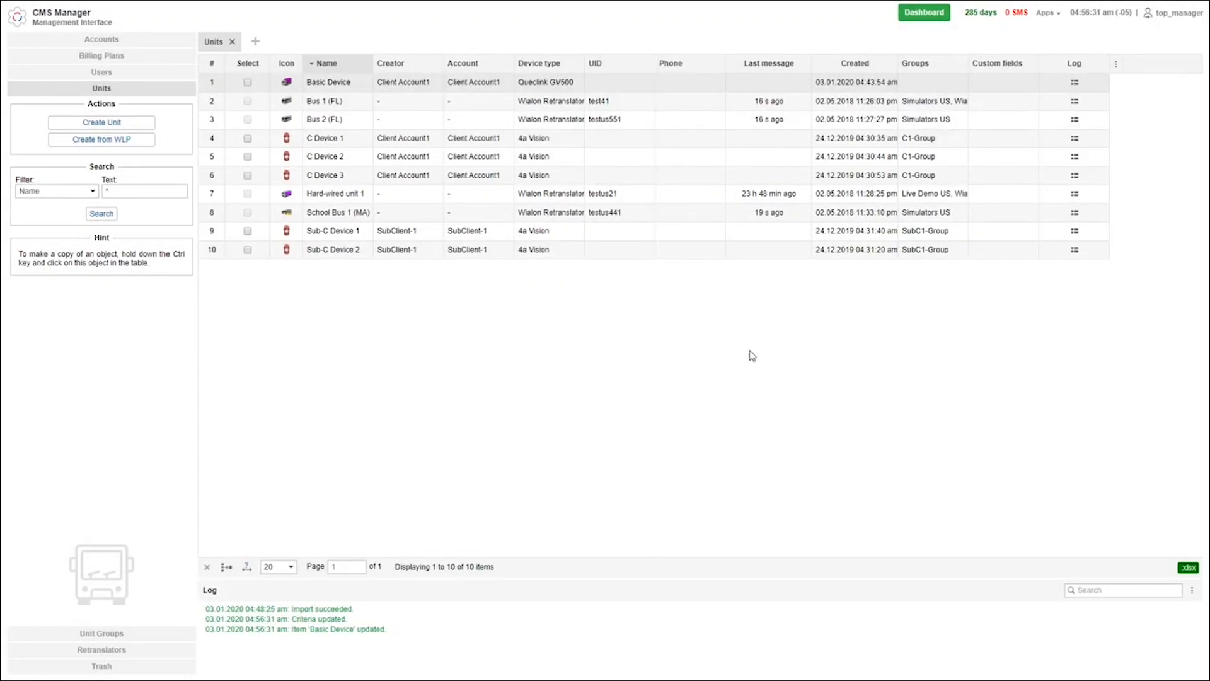
pyautogui.click(104, 216)
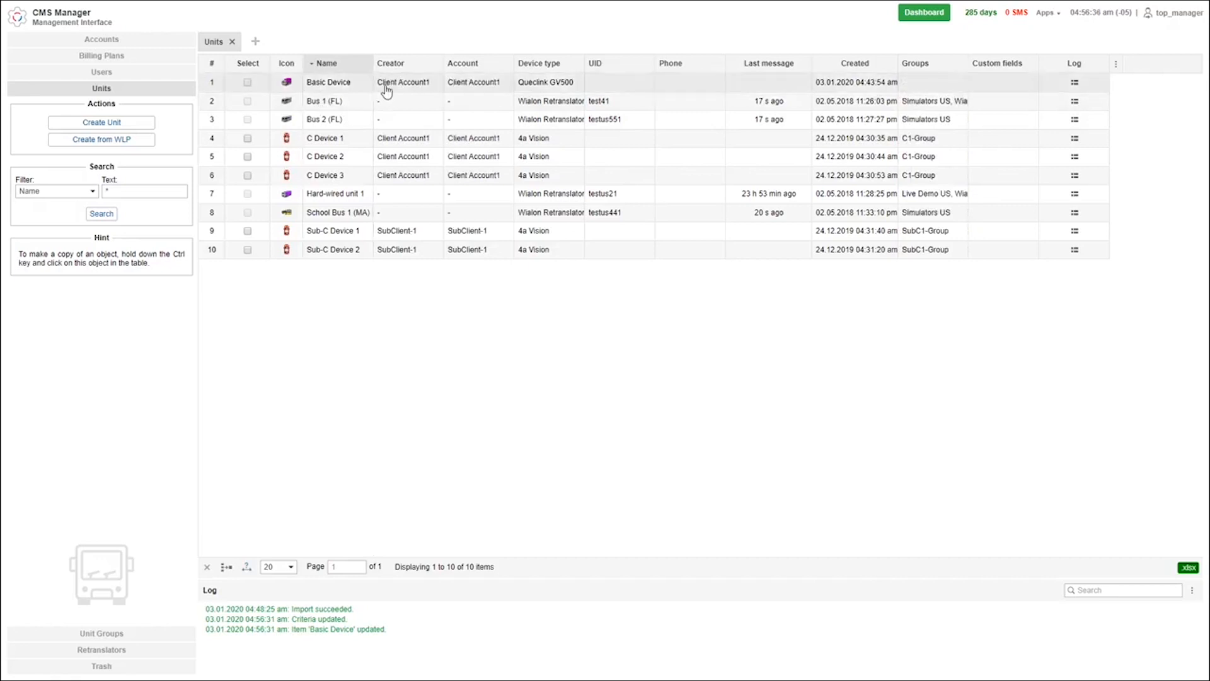